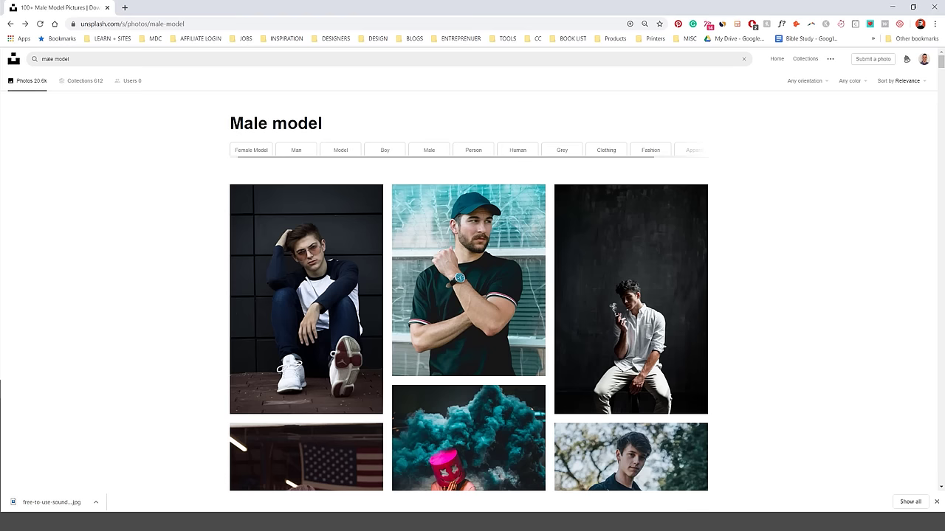
# Browse the male model search results on Unsplash for a suitable photo of a man
pyautogui.scroll(-4, 317, 224)
pyautogui.scroll(2, 147, 81)
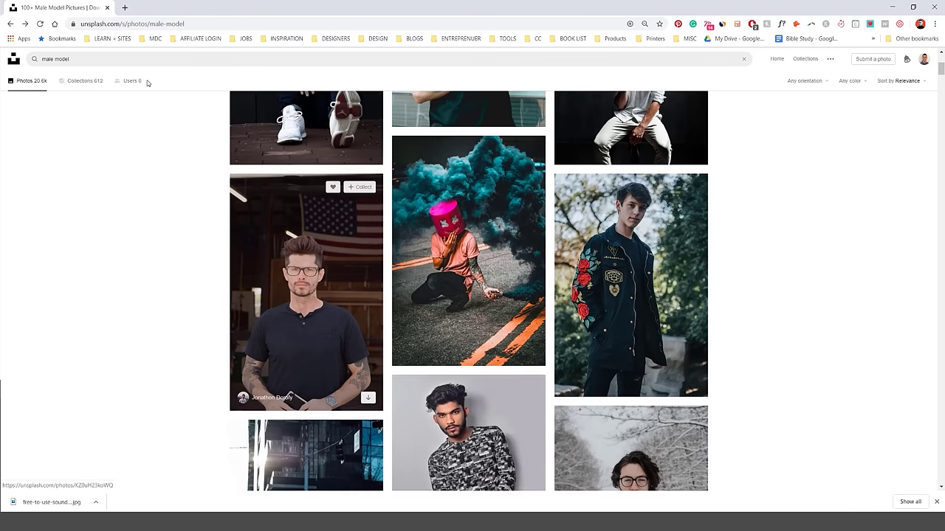
pyautogui.scroll(-3, 175, 177)
pyautogui.scroll(-15, 175, 177)
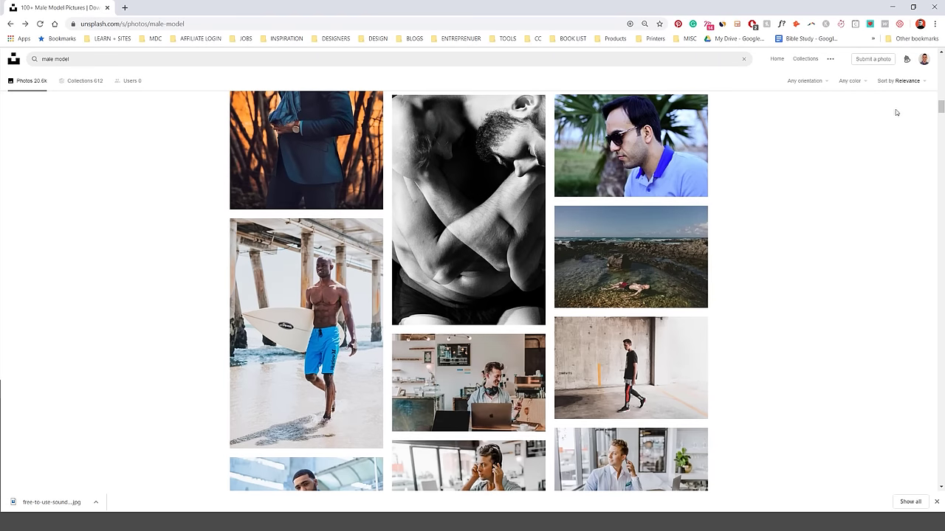
pyautogui.scroll(-3, 897, 113)
pyautogui.moveTo(941, 116); pyautogui.dragTo(939, 163)
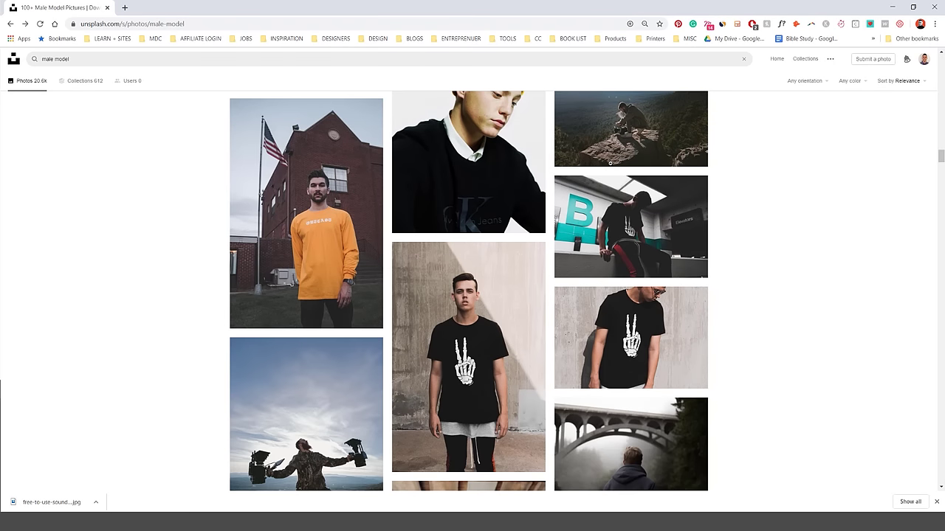
pyautogui.scroll(-5, 363, 233)
pyautogui.scroll(-5, 420, 227)
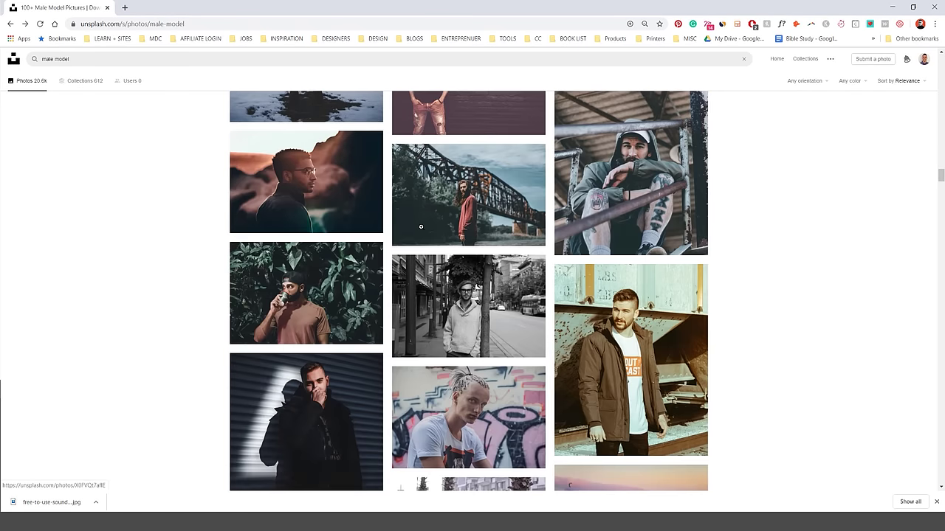
pyautogui.scroll(-6, 588, 204)
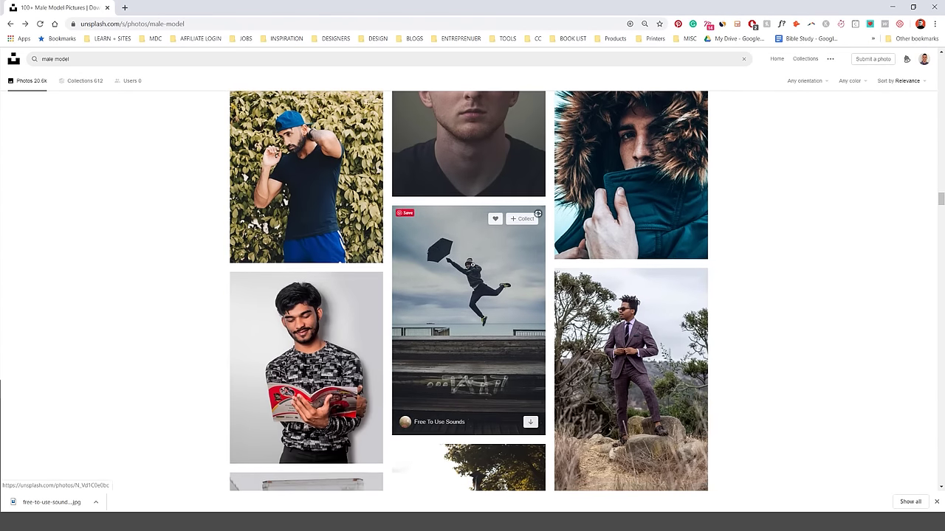
pyautogui.scroll(-20, 543, 294)
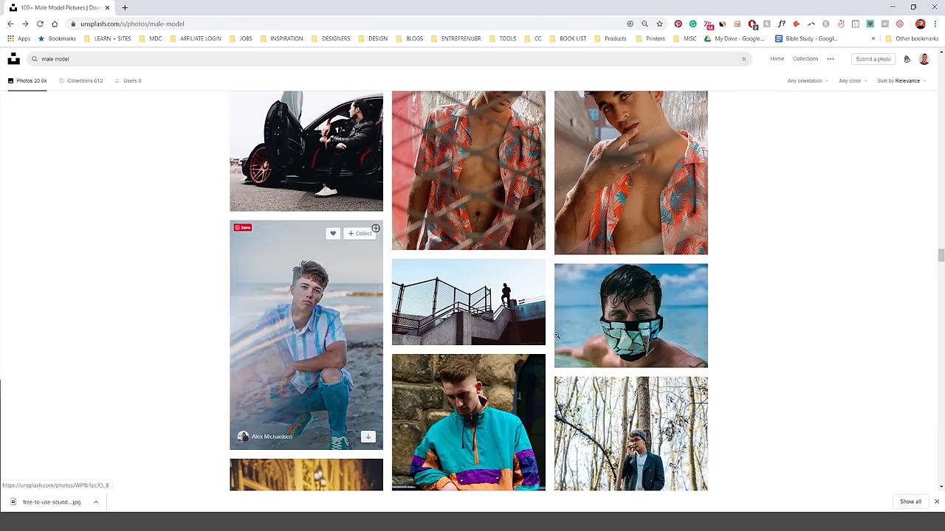
pyautogui.scroll(-8, 547, 340)
pyautogui.scroll(-5, 548, 340)
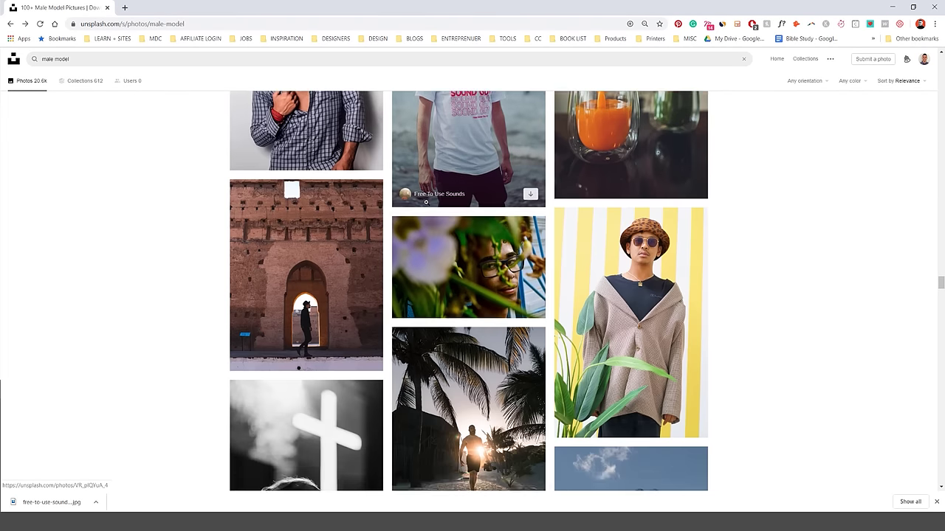
pyautogui.scroll(3, 457, 195)
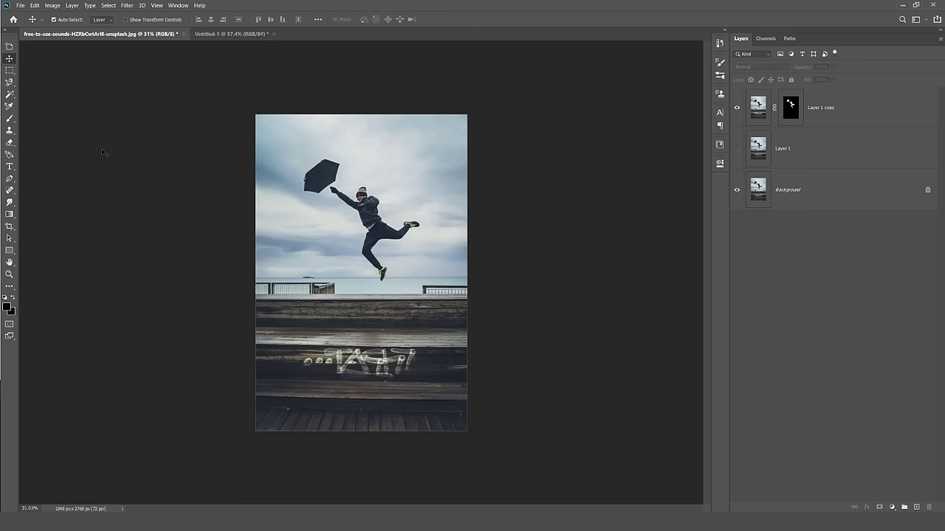
# In Photoshop, delete the layers Layer 1 copy and Layer 1, and unlock the Background layer
pyautogui.scroll(2, 89, 198)
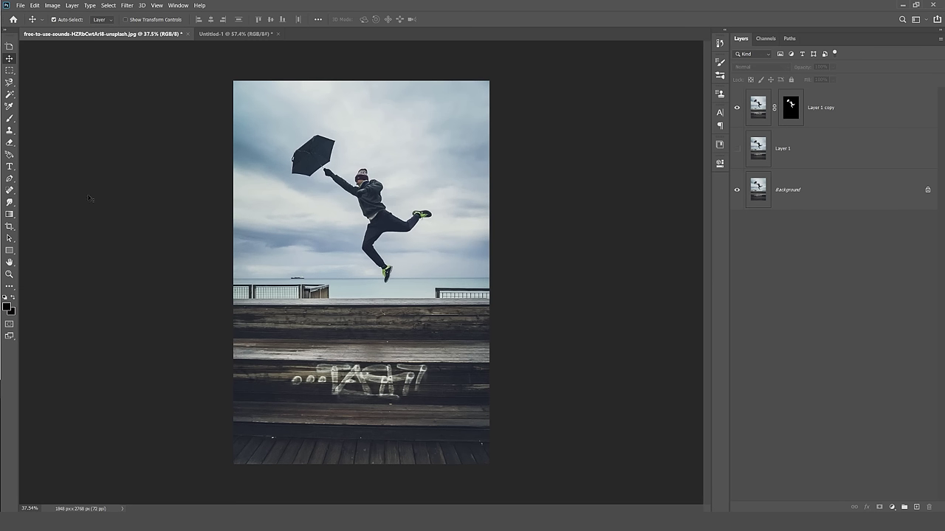
pyautogui.click(829, 109)
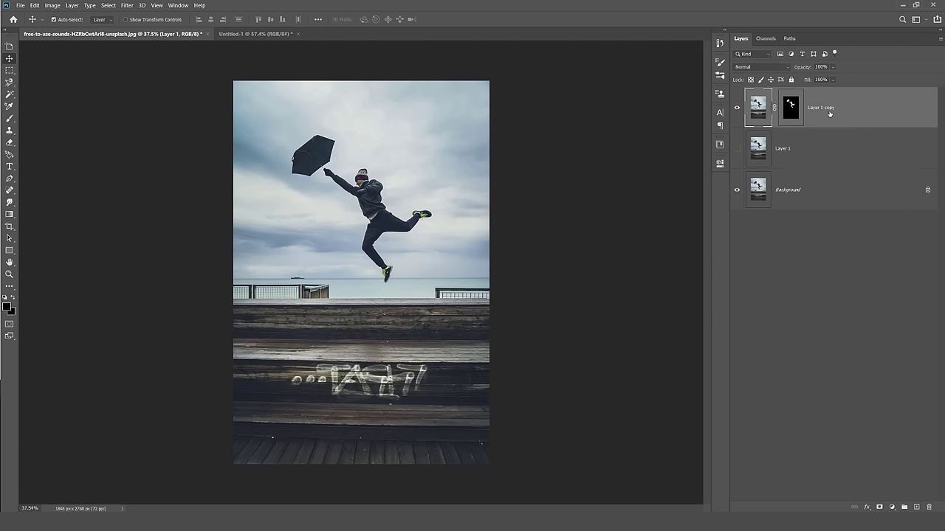
pyautogui.press('Delete')
pyautogui.press('Delete')
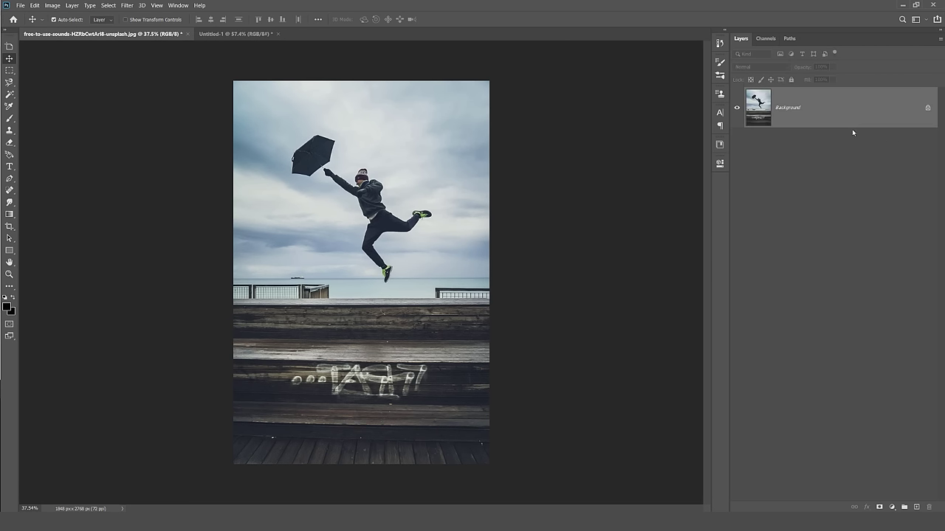
pyautogui.click(928, 108)
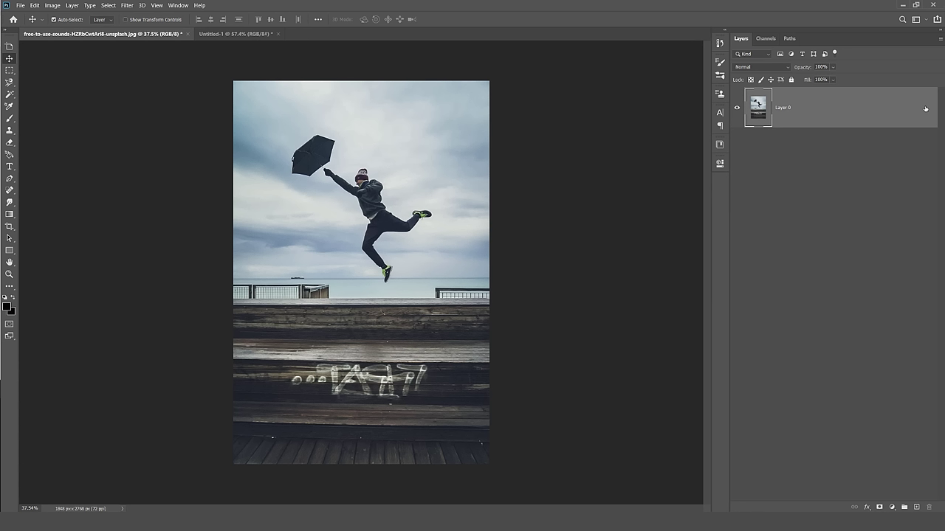
# Place the jumping man photo from the photo folder as a new layer above Layer 0, and delete that placed layer
pyautogui.click(719, 511)
pyautogui.scroll(8, 282, 184)
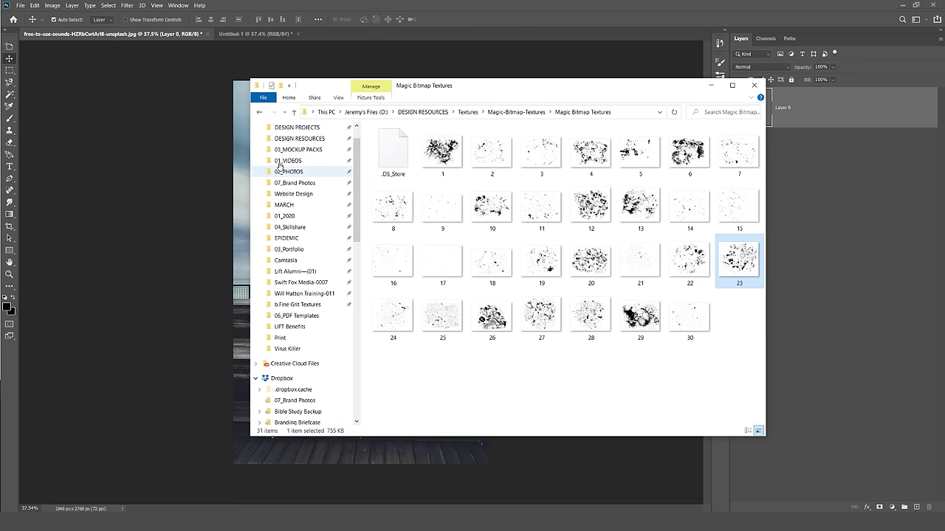
pyautogui.scroll(1, 279, 164)
pyautogui.click(296, 146)
pyautogui.moveTo(517, 86); pyautogui.dragTo(714, 105)
pyautogui.moveTo(597, 154); pyautogui.dragTo(571, 86)
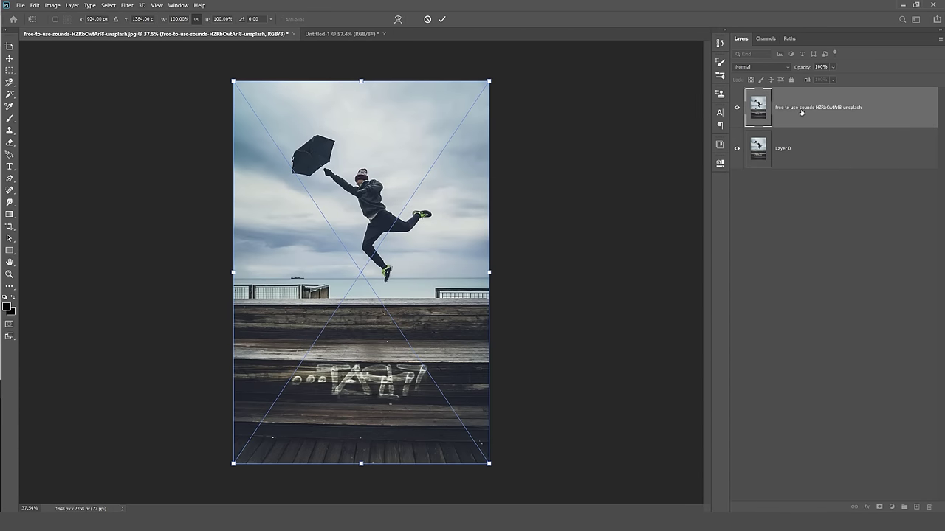
pyautogui.press('Return')
pyautogui.press('Delete')
pyautogui.click(736, 110)
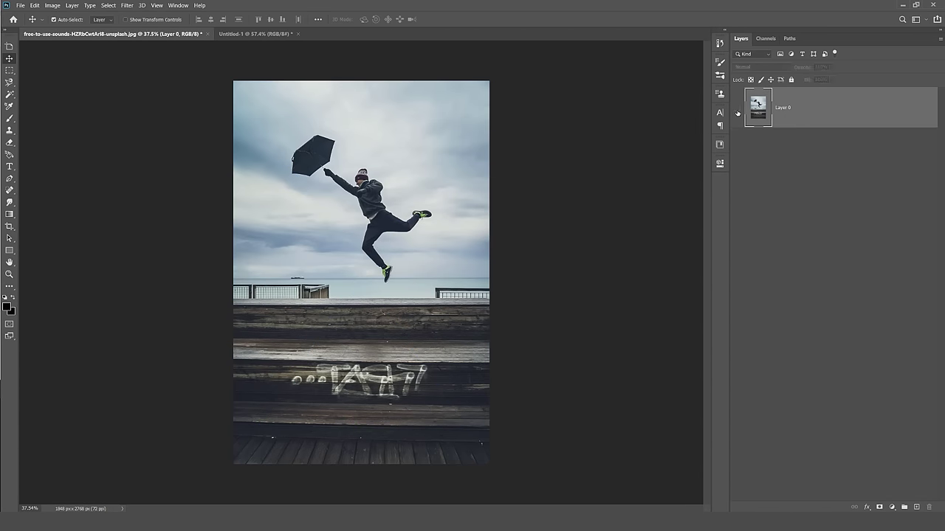
pyautogui.click(736, 108)
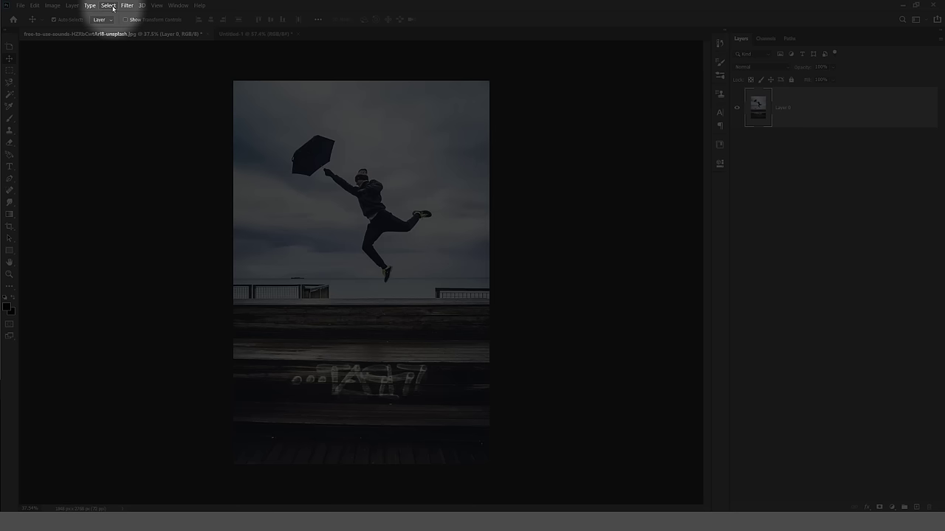
# Select the jumping man and his umbrella on Layer 0 automatically with the Subject command
pyautogui.click(108, 6)
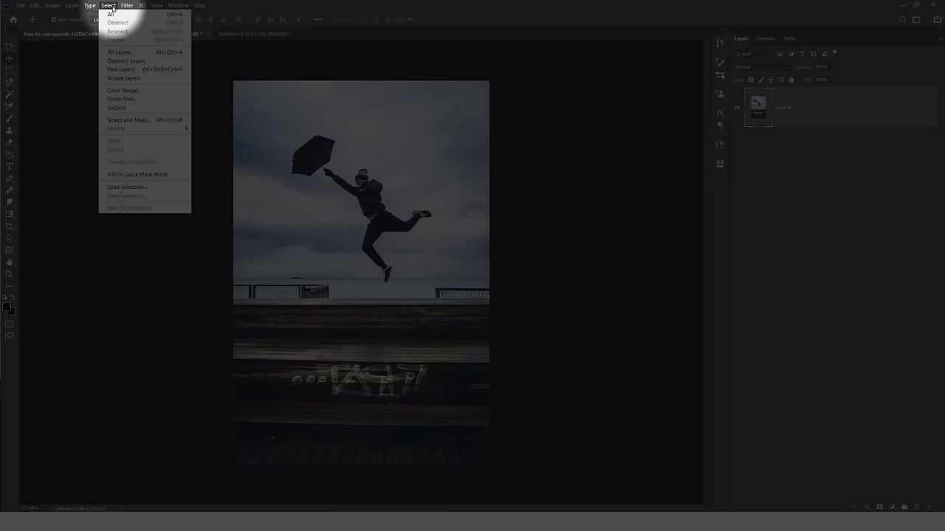
pyautogui.click(126, 110)
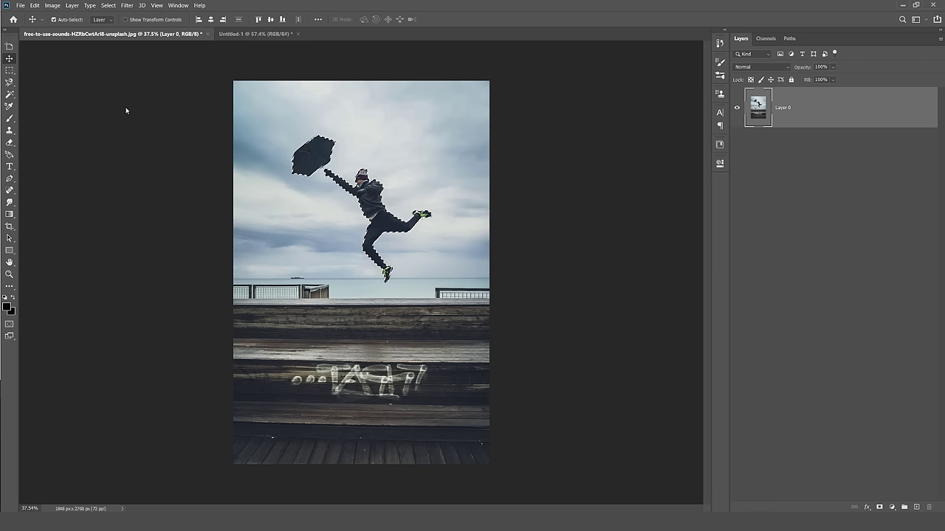
pyautogui.scroll(1, 133, 110)
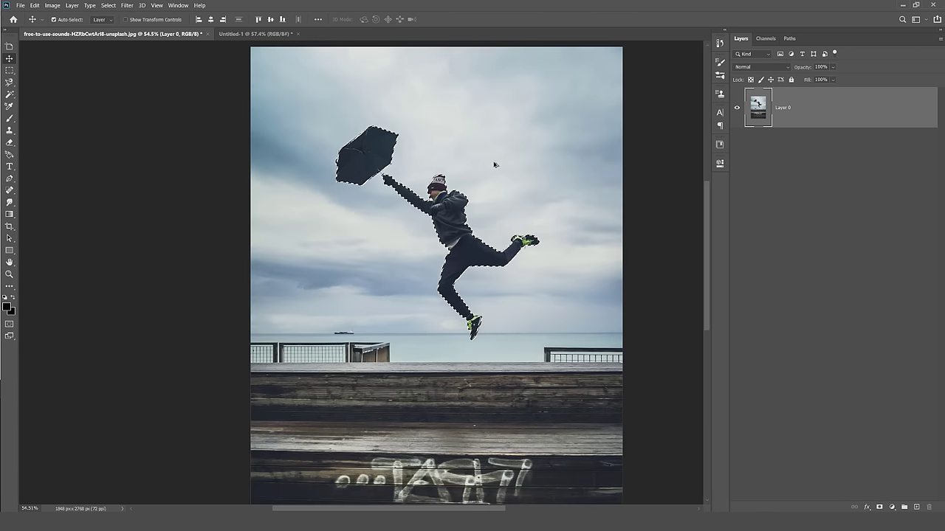
pyautogui.scroll(1, 494, 163)
pyautogui.scroll(1, 387, 184)
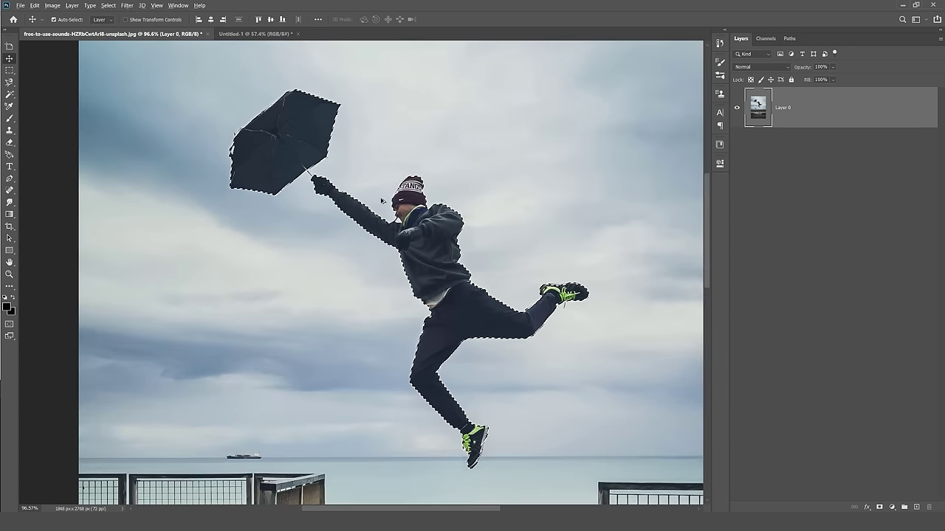
pyautogui.scroll(1, 357, 192)
pyautogui.scroll(2, 357, 192)
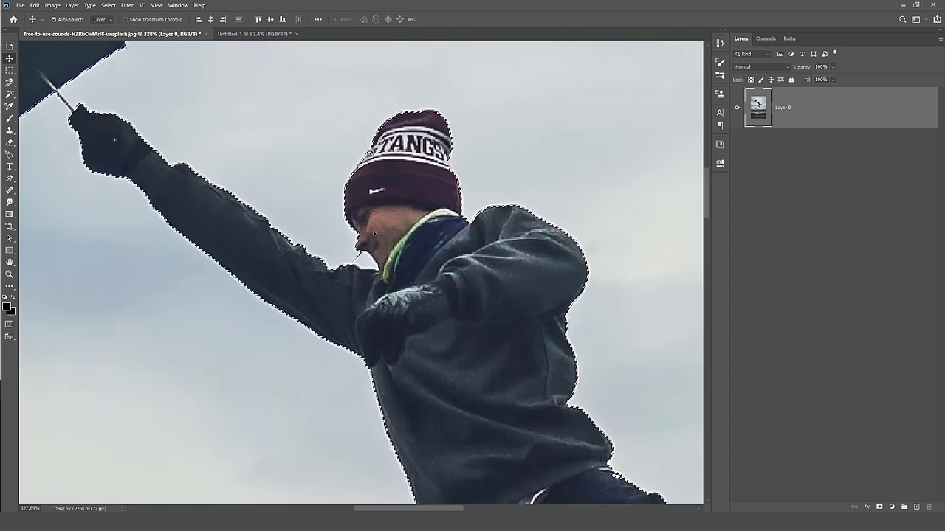
pyautogui.scroll(-5, 358, 252)
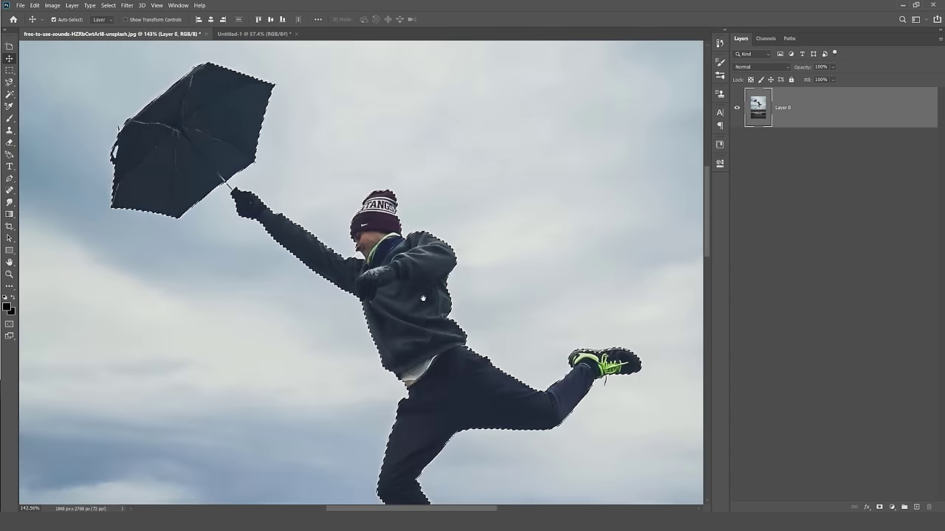
pyautogui.scroll(-2, 454, 283)
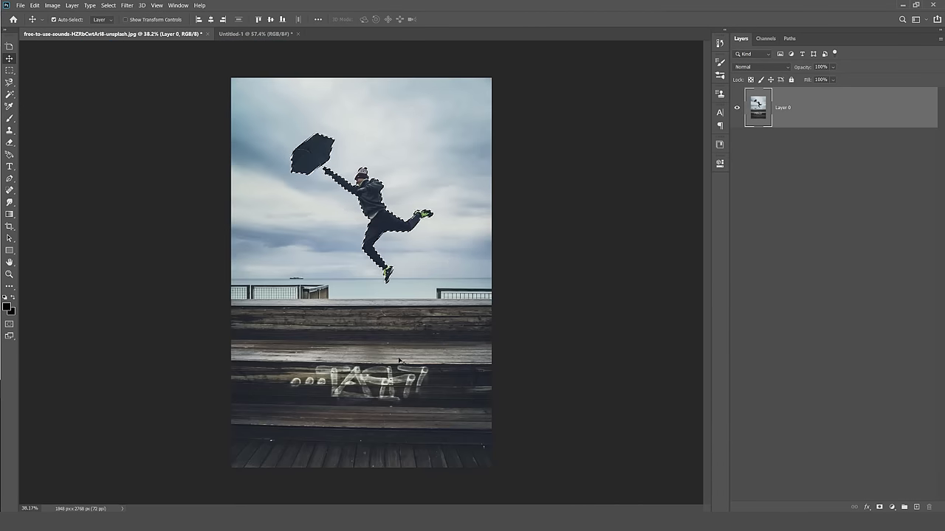
# Subtract the patch of sky between the man's chin and his raised sleeve from the selection with the Lasso tool
pyautogui.scroll(3, 347, 151)
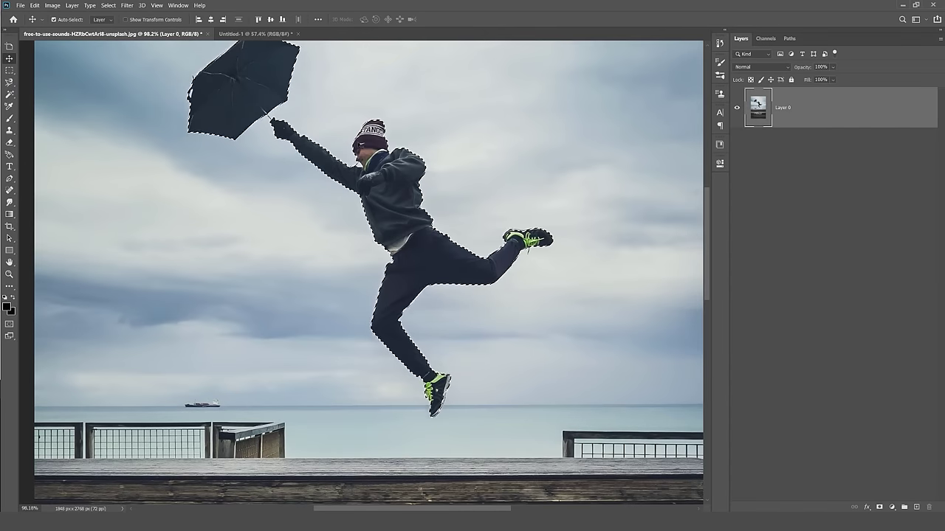
pyautogui.scroll(7, 347, 151)
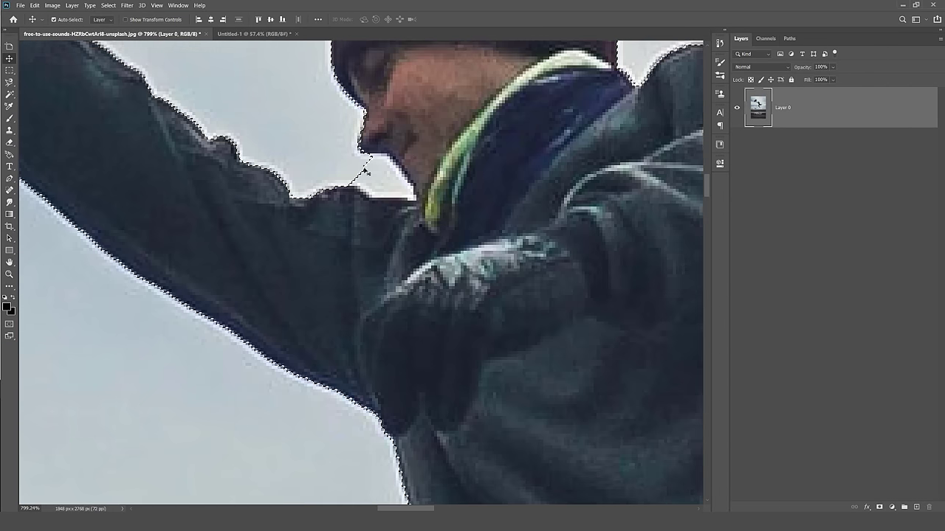
pyautogui.scroll(2, 369, 161)
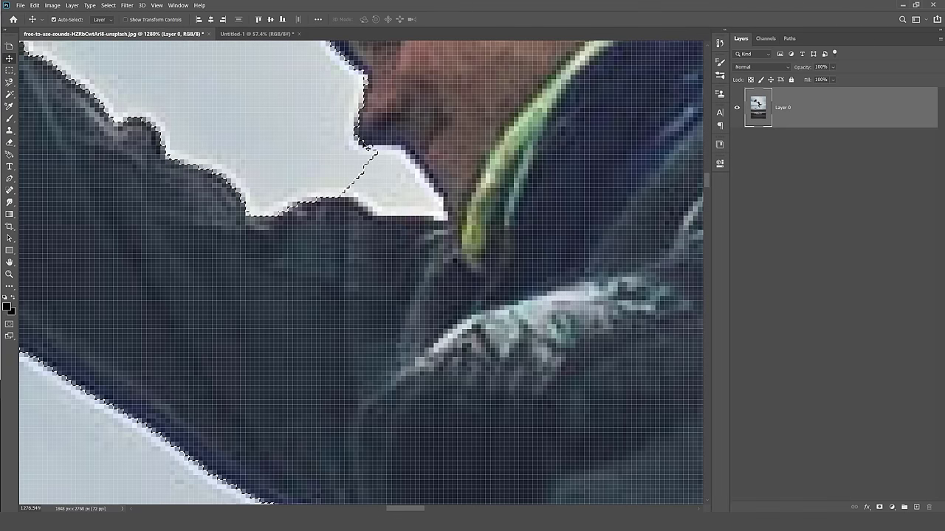
pyautogui.moveTo(356, 164); pyautogui.dragTo(345, 225)
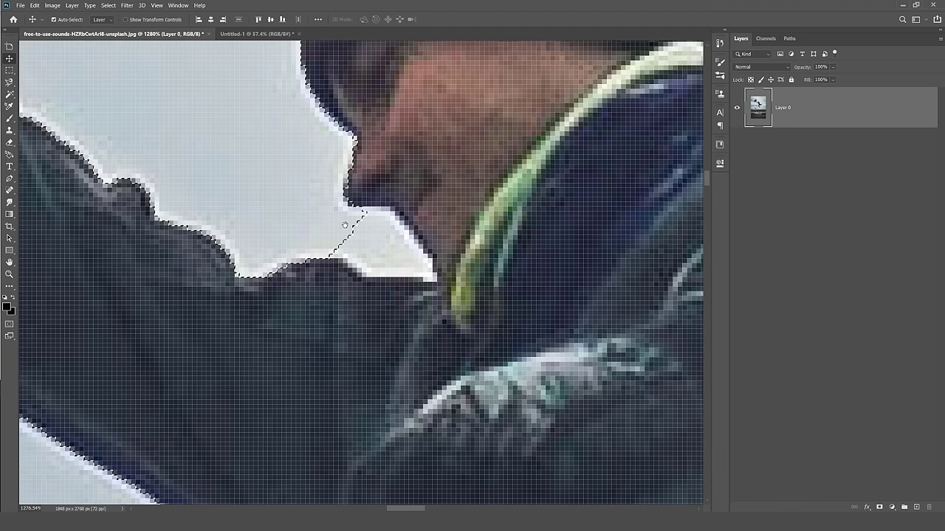
pyautogui.click(9, 82)
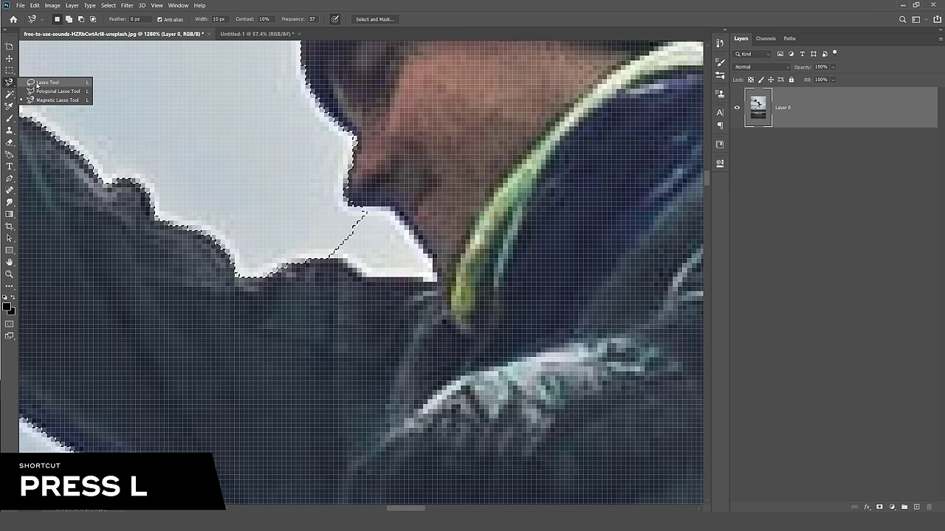
pyautogui.click(37, 83)
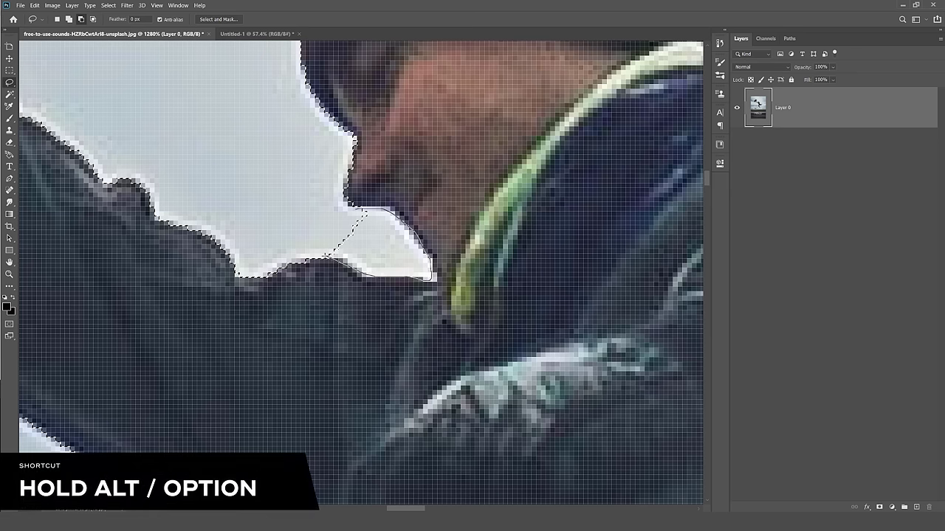
pyautogui.scroll(3, 410, 241)
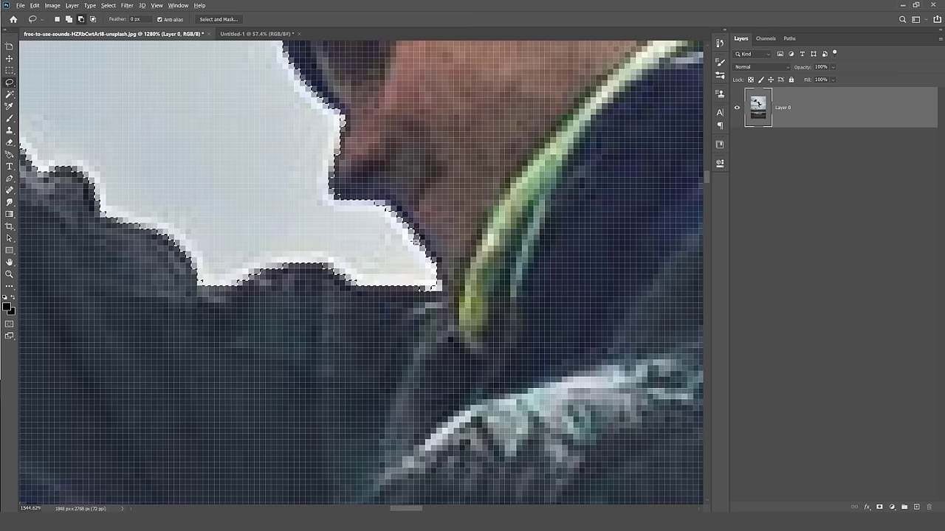
pyautogui.moveTo(403, 236)
pyautogui.mouseDown()
pyautogui.moveTo(431, 291)
pyautogui.moveTo(403, 273)
pyautogui.moveTo(441, 288)
pyautogui.mouseUp()
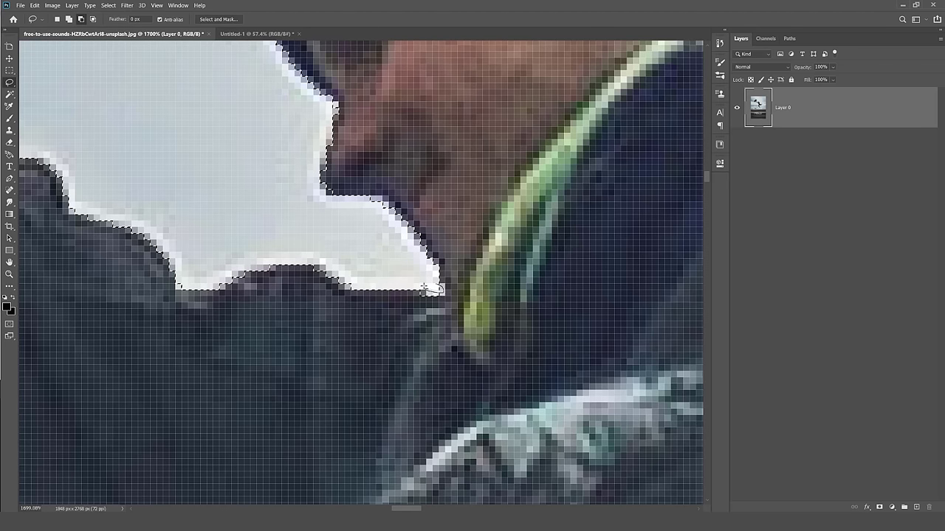
# Add the thin umbrella shaft between the canopy and the man's glove to the selection with the Lasso tool
pyautogui.scroll(-5, 426, 287)
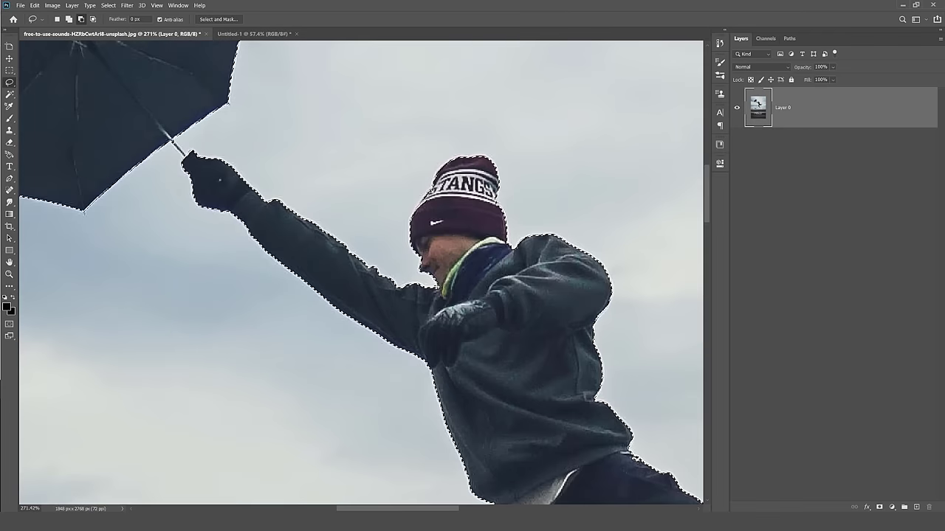
pyautogui.scroll(5, 220, 179)
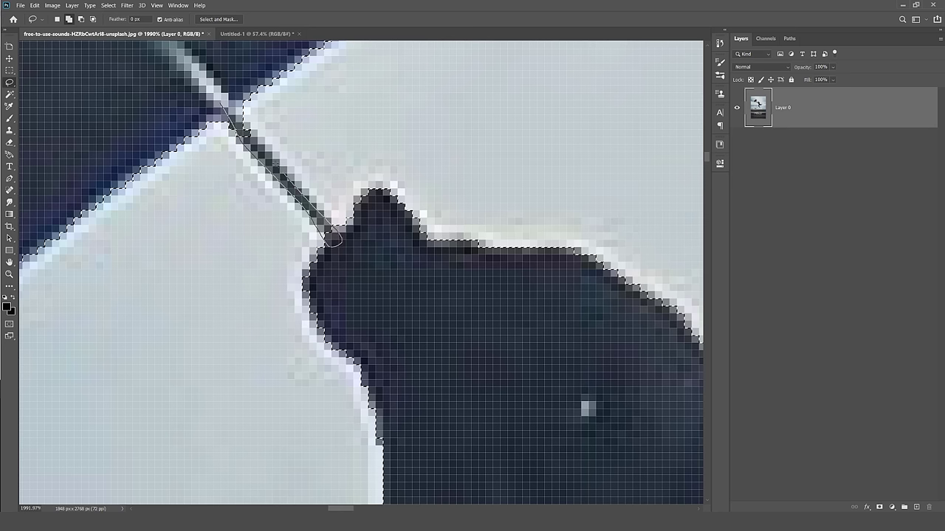
pyautogui.moveTo(332, 237); pyautogui.dragTo(334, 239)
pyautogui.scroll(5, 255, 159)
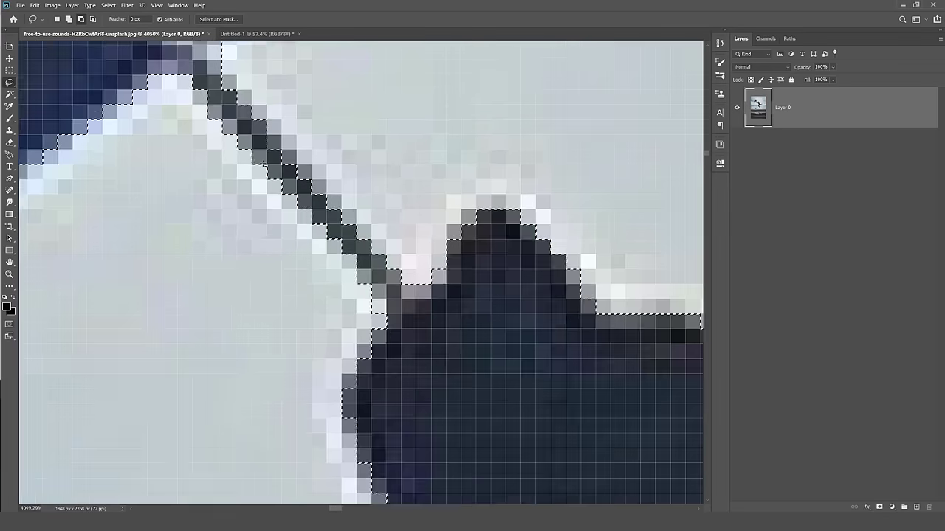
pyautogui.scroll(-10, 264, 160)
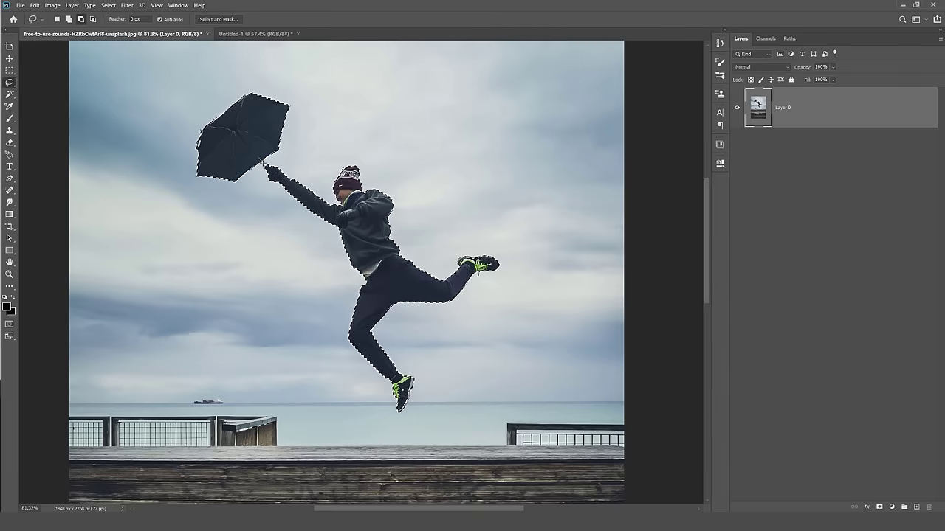
# Subtract the small patch of sky inside the loop at the umbrella's outer edge from the selection with the Lasso tool
pyautogui.scroll(10, 263, 161)
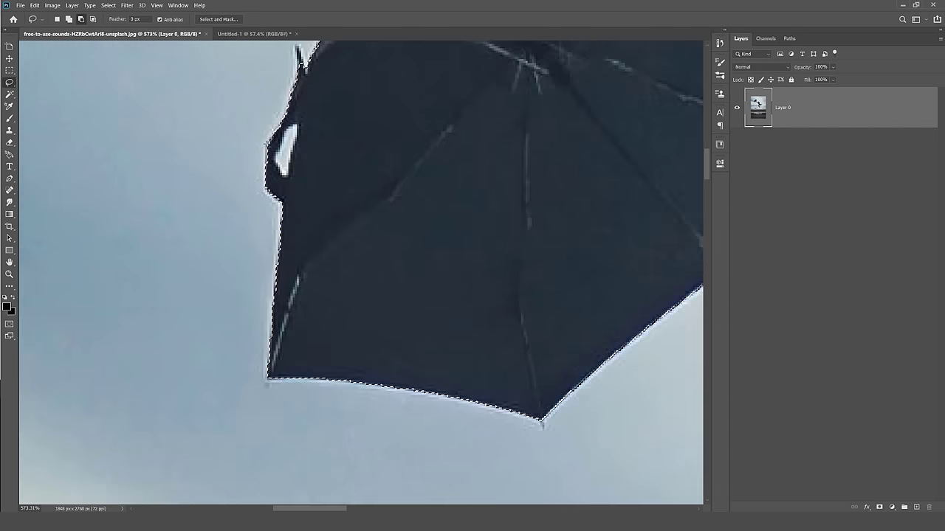
pyautogui.scroll(2, 290, 137)
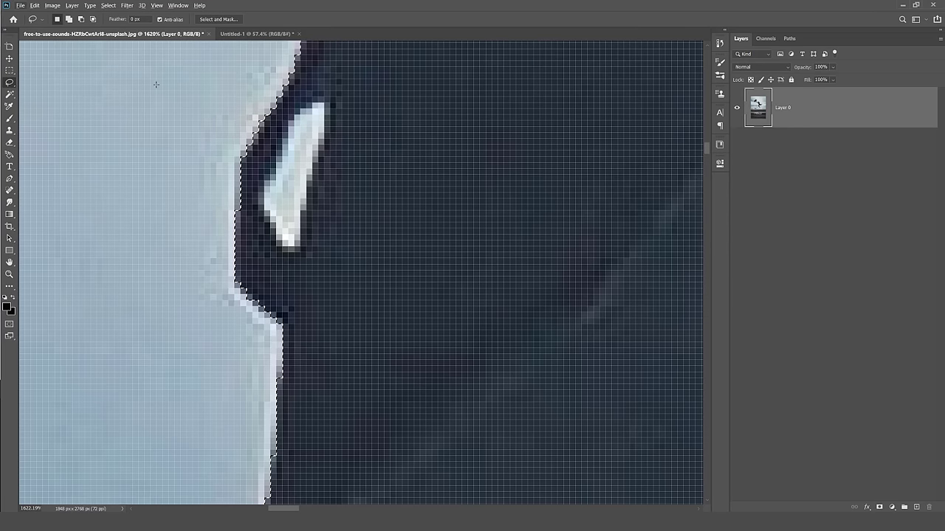
pyautogui.rightClick(5, 84)
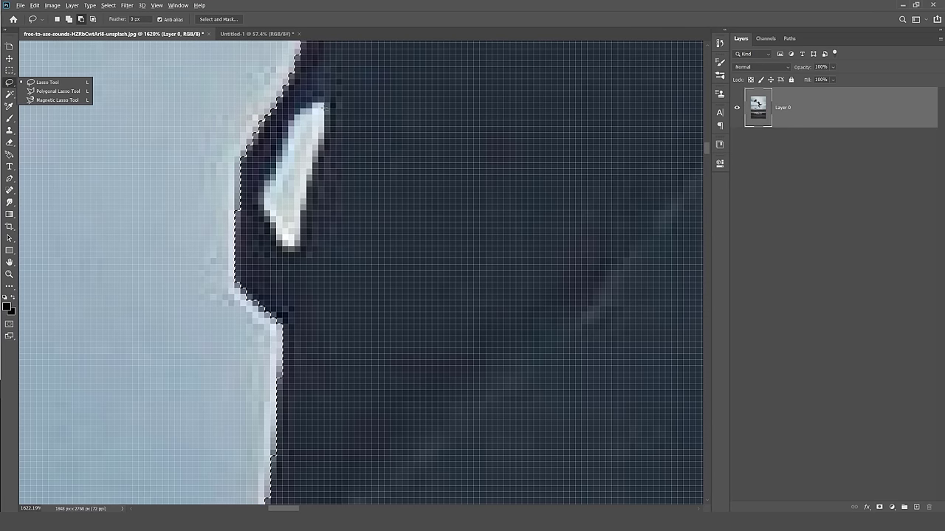
pyautogui.press('alt')
pyautogui.moveTo(315, 107)
pyautogui.mouseDown()
pyautogui.moveTo(291, 130)
pyautogui.moveTo(267, 184)
pyautogui.moveTo(271, 222)
pyautogui.moveTo(293, 246)
pyautogui.moveTo(319, 104)
pyautogui.mouseUp()
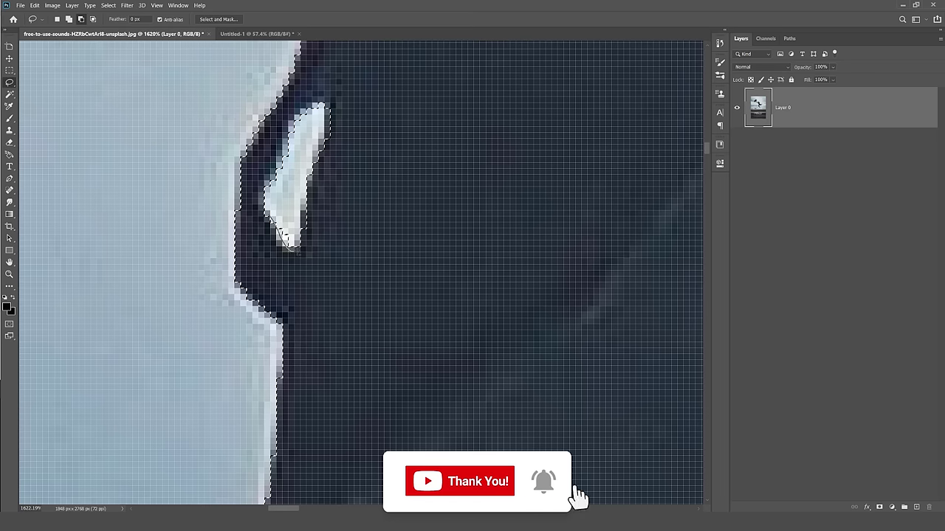
pyautogui.scroll(3, 360, 273)
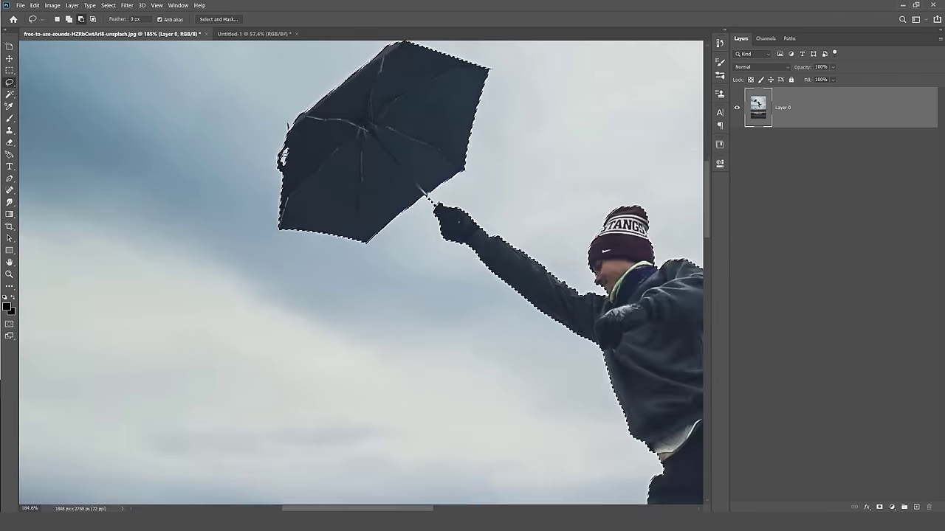
pyautogui.scroll(-5, 321, 207)
pyautogui.scroll(2, 321, 207)
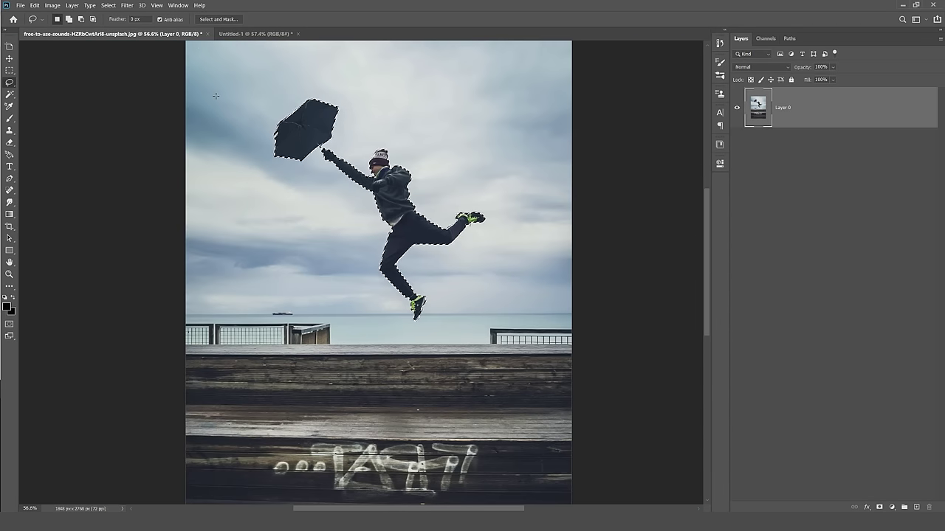
# Open the selection in Select and Mask and use the Quick Selection tool view to inspect the man's leg edges
pyautogui.click(109, 6)
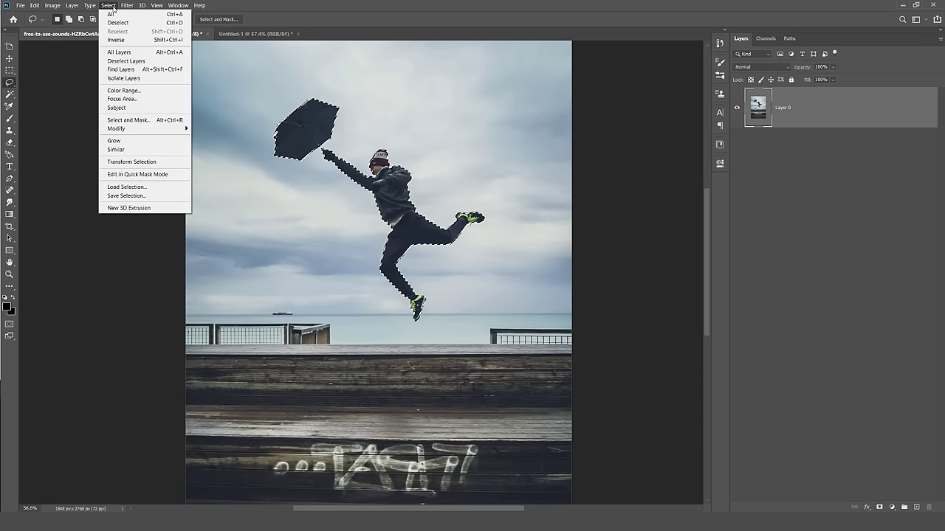
pyautogui.click(157, 120)
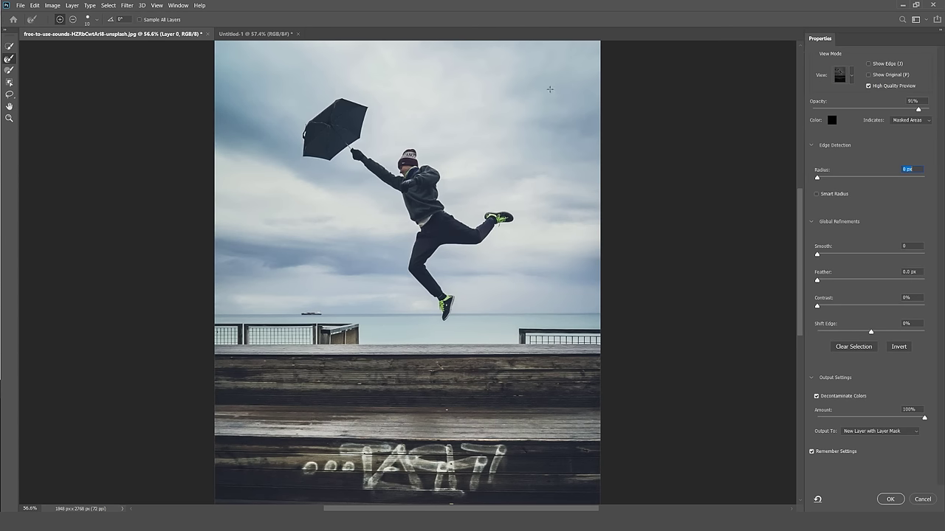
pyautogui.press('alt')
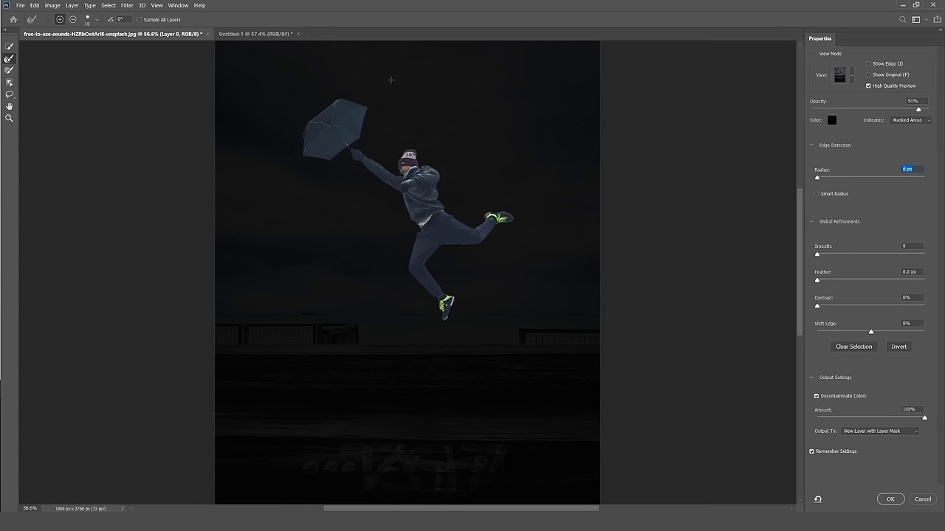
pyautogui.press('alt')
pyautogui.click(657, 160)
pyautogui.click(483, 197)
pyautogui.click(9, 47)
pyautogui.hotkey('ctrl', '+')
pyautogui.hotkey('ctrl', '+')
pyautogui.hotkey('ctrl', '+')
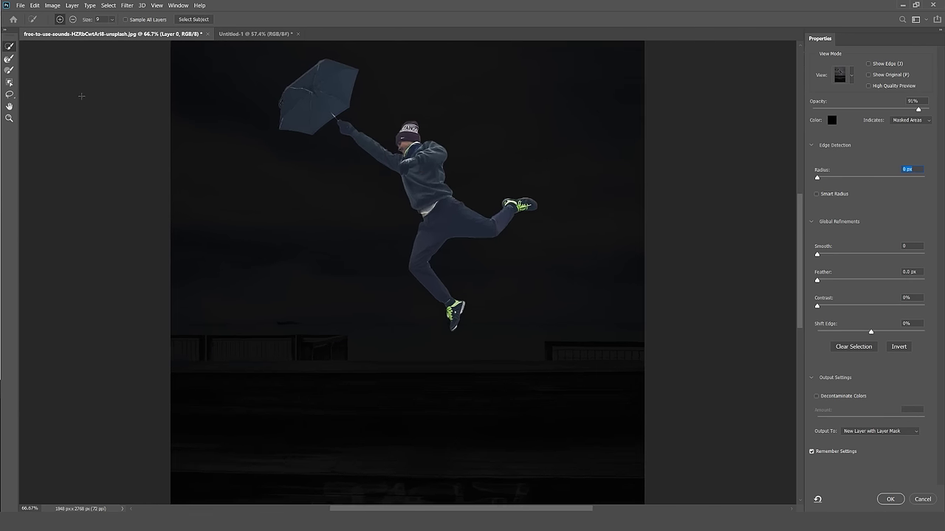
pyautogui.moveTo(375, 70); pyautogui.dragTo(403, 147)
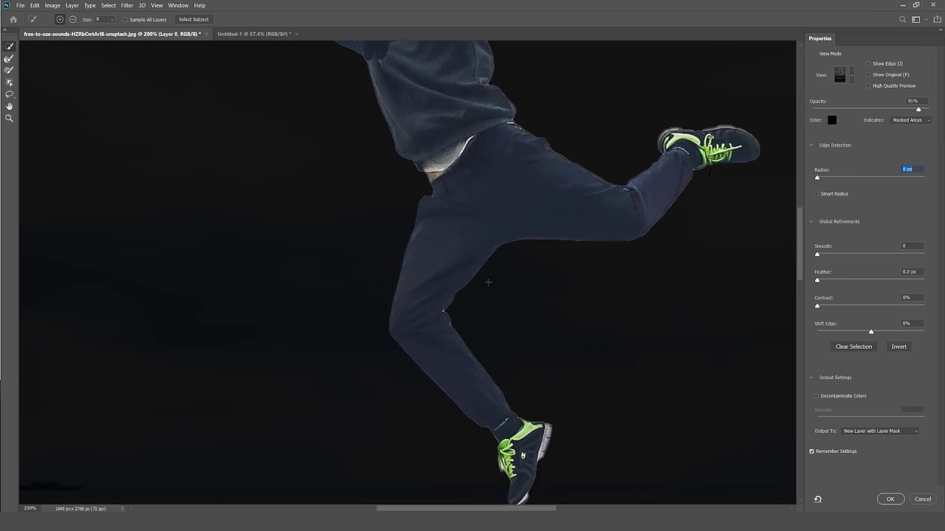
# Compare the leg edges with Decontaminate Colors on and off, and leave it enabled at 100%
pyautogui.click(816, 396)
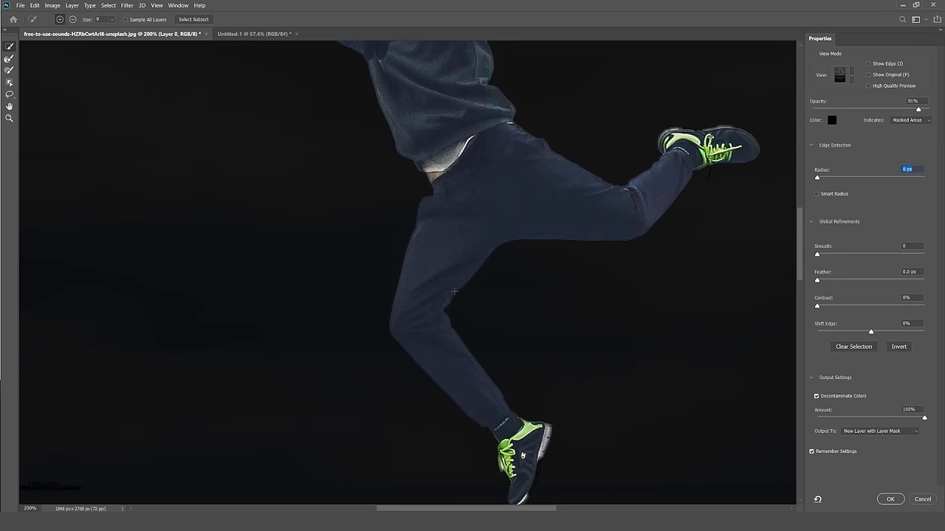
pyautogui.moveTo(454, 292); pyautogui.dragTo(474, 284)
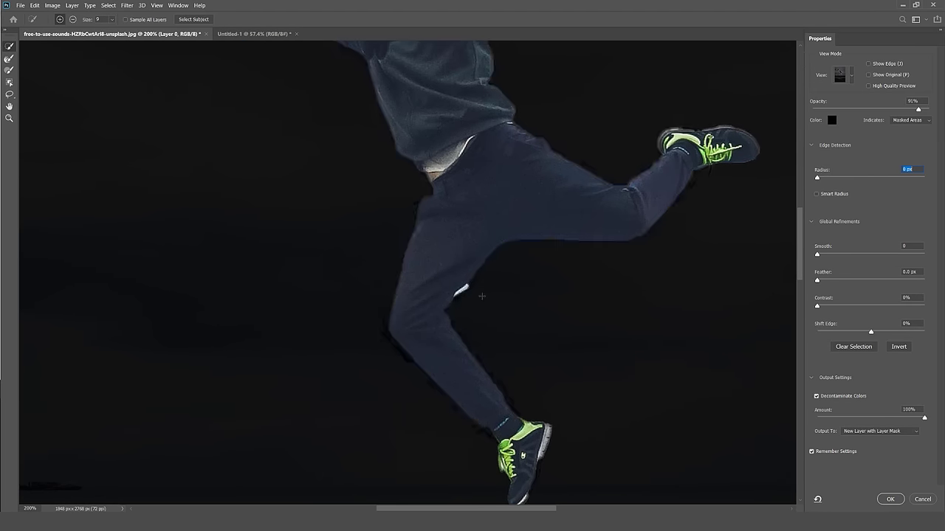
pyautogui.click(816, 396)
pyautogui.click(816, 397)
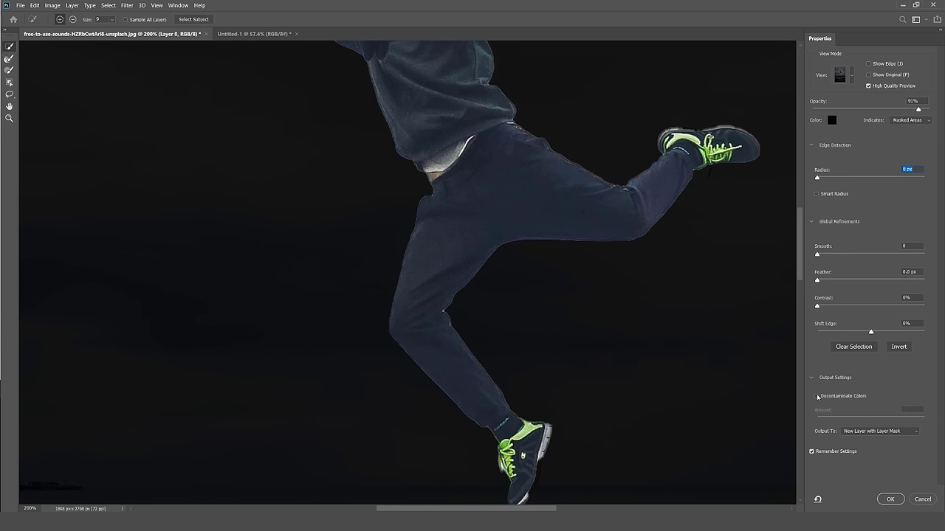
pyautogui.click(817, 397)
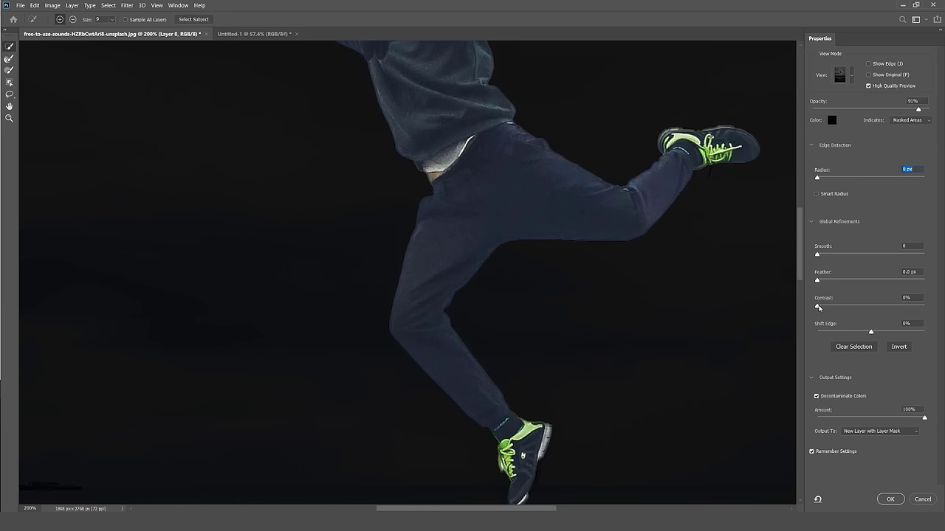
# Output the refined selection to a new layer with a layer mask and toggle that layer's visibility off and on
pyautogui.hotkey('ctrl', '-')
pyautogui.hotkey('ctrl', '-')
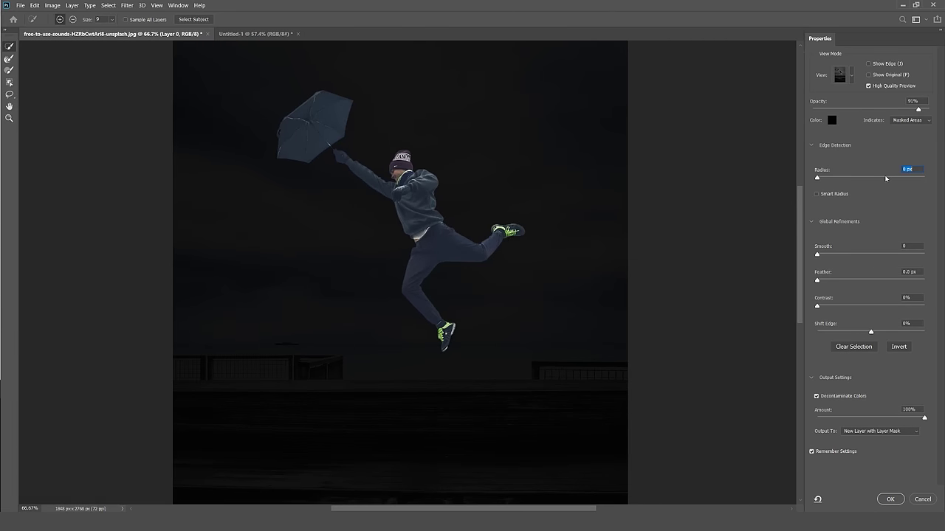
pyautogui.click(888, 500)
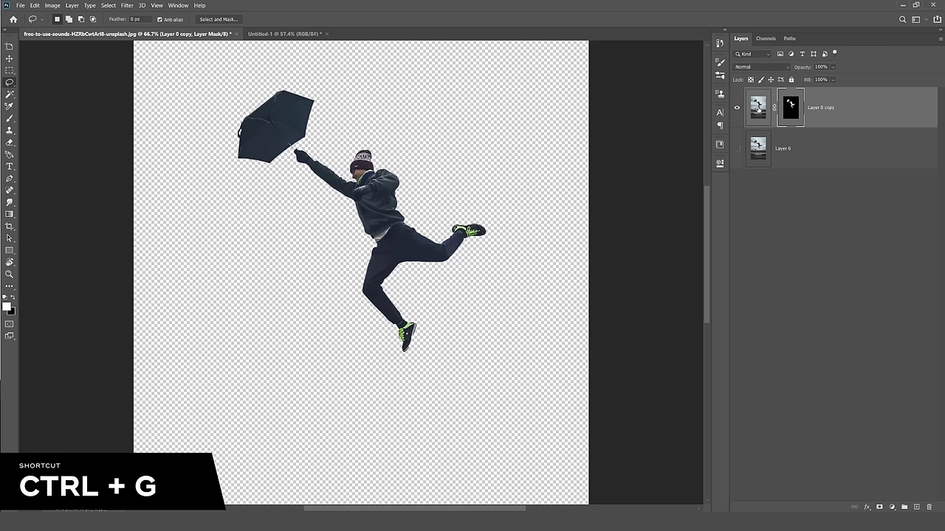
pyautogui.click(737, 108)
pyautogui.click(737, 109)
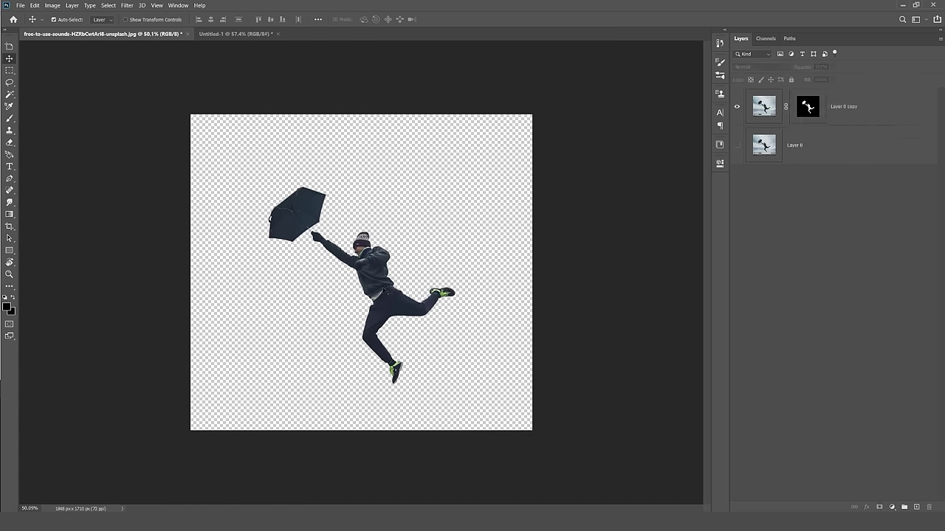
# Enlarge the masked cutout on Layer 0 copy to about 141% with Free Transform
pyautogui.hotkey('ctrl', 't')
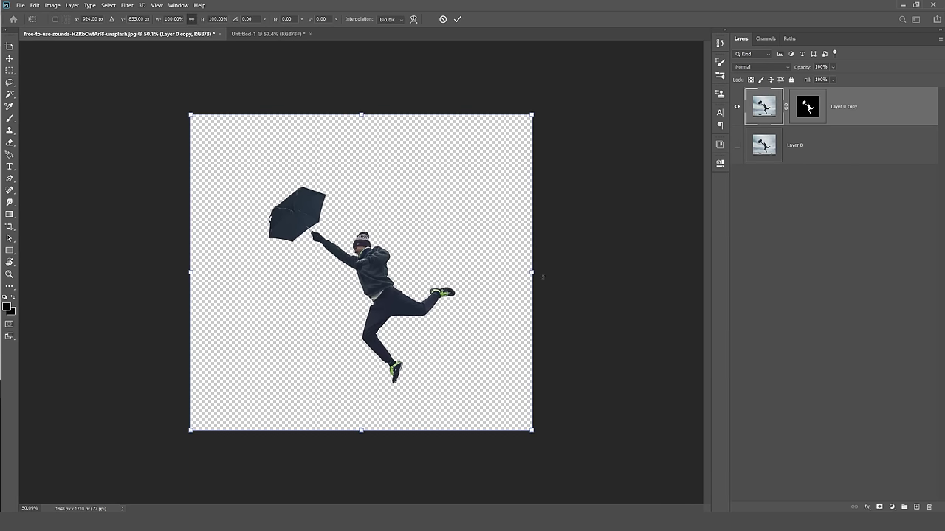
pyautogui.moveTo(532, 272); pyautogui.dragTo(662, 255)
pyautogui.moveTo(463, 280); pyautogui.dragTo(395, 266)
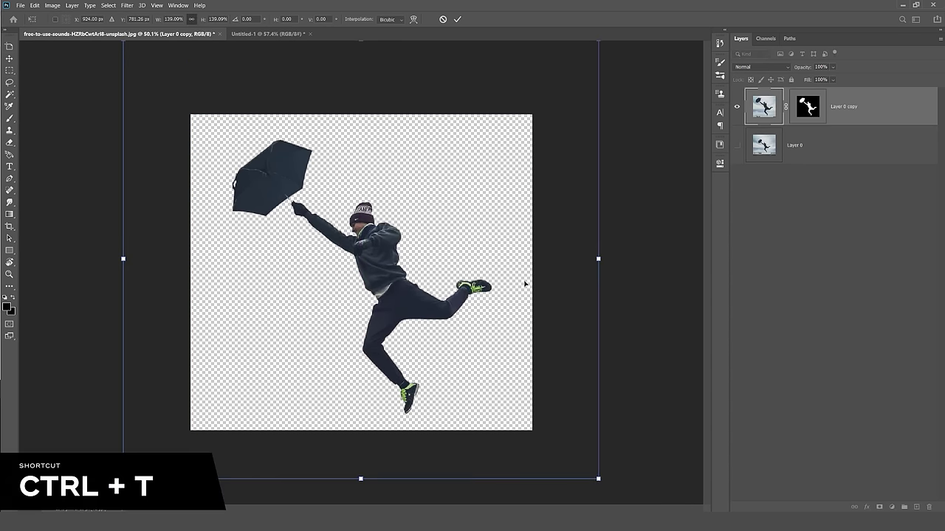
pyautogui.moveTo(604, 260); pyautogui.dragTo(764, 210)
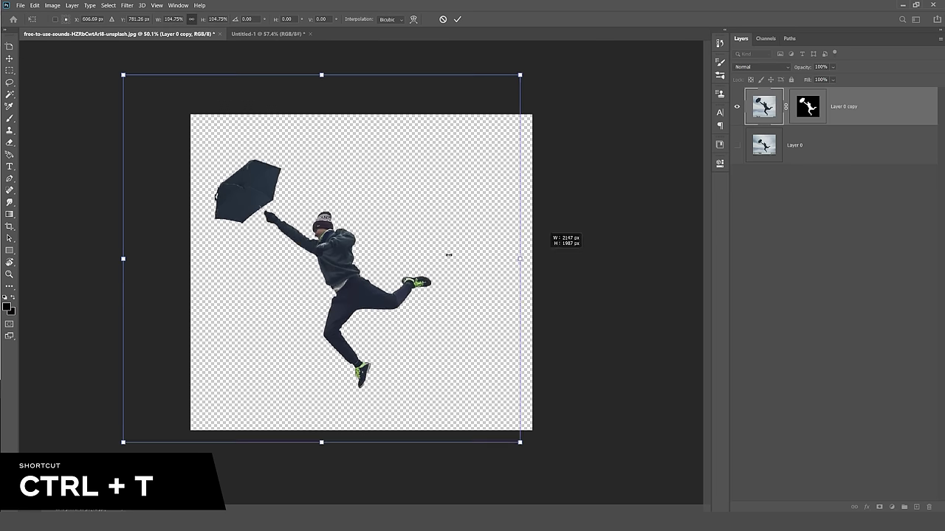
pyautogui.moveTo(448, 255); pyautogui.dragTo(608, 259)
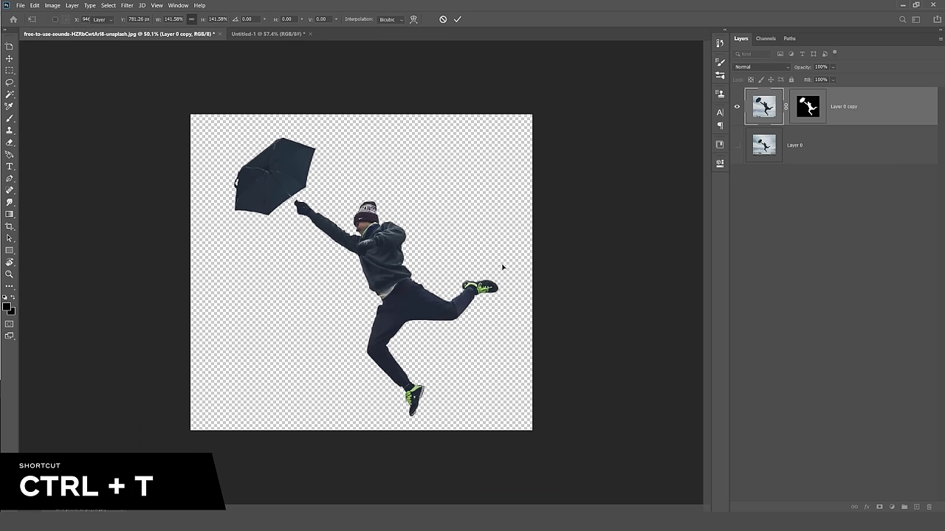
pyautogui.press('Return')
pyautogui.hotkey('ctrl', '0')
# Convert Layer 0 copy with its mask to a Smart Object
pyautogui.click(807, 107)
pyautogui.click(768, 111)
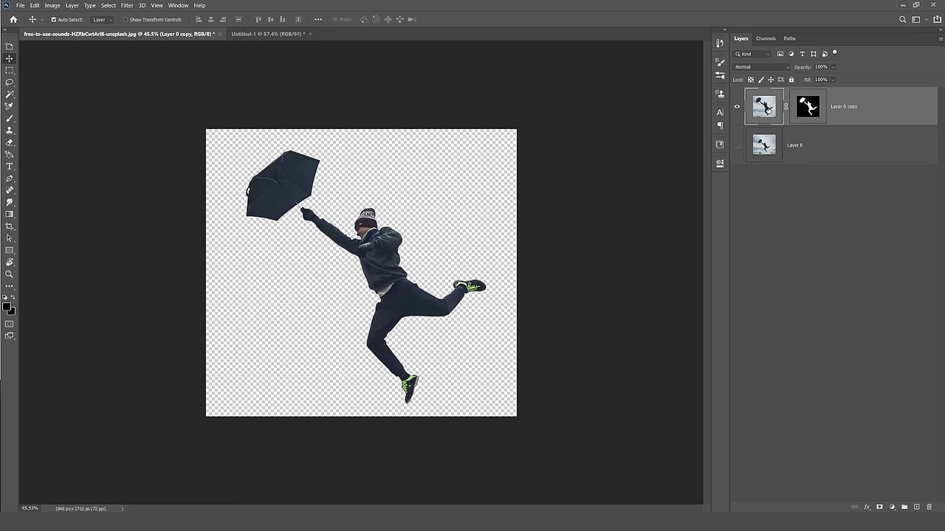
pyautogui.rightClick(778, 108)
pyautogui.rightClick(818, 102)
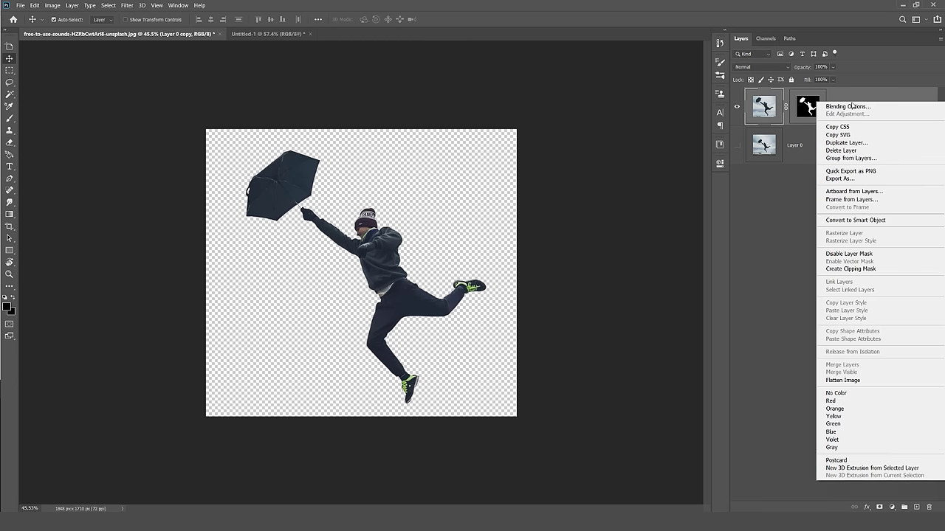
pyautogui.click(838, 217)
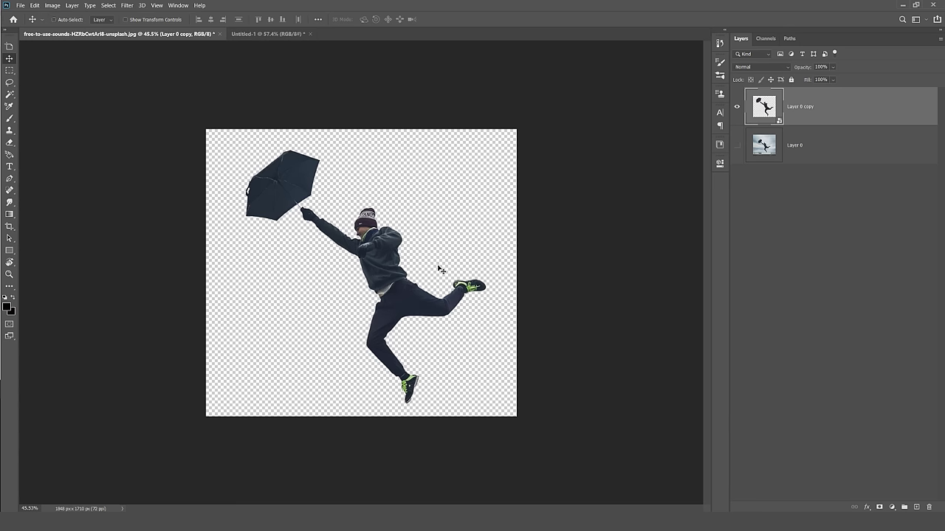
# Free-transform the Smart Object cutout, enlarging it to 176.53% and scaling it back down to 99.70%
pyautogui.hotkey('ctrl', 't')
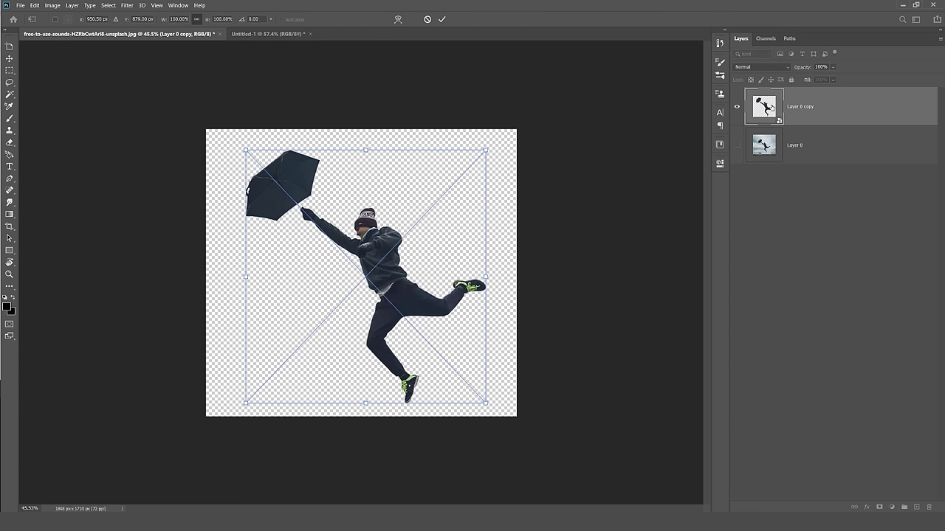
pyautogui.scroll(1, 474, 235)
pyautogui.moveTo(512, 278); pyautogui.dragTo(734, 214)
pyautogui.hotkey('ctrl', '0')
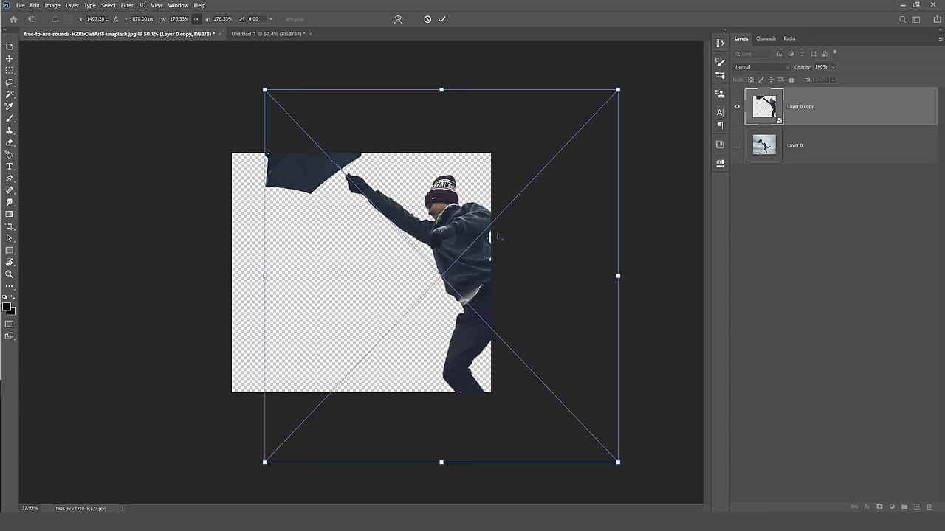
pyautogui.moveTo(593, 276); pyautogui.dragTo(454, 259)
pyautogui.scroll(1, 364, 263)
pyautogui.scroll(1, 364, 262)
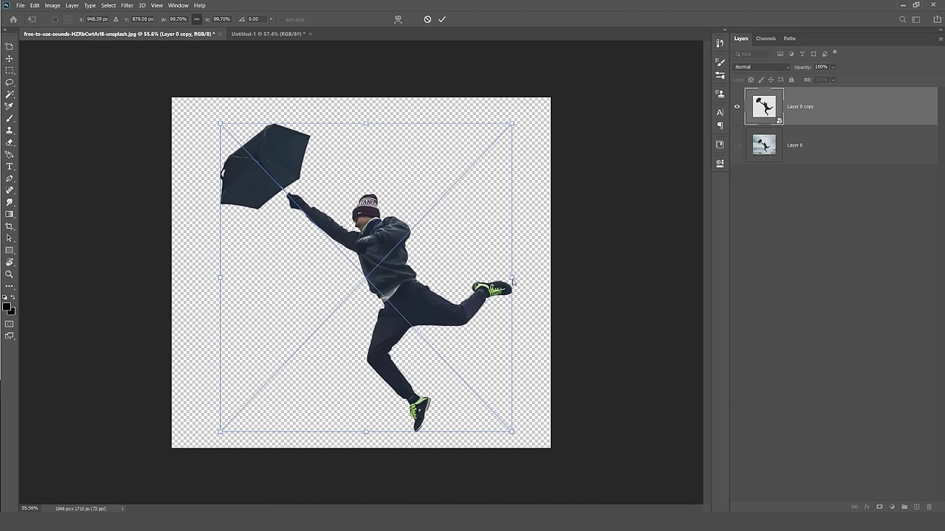
pyautogui.press('Return')
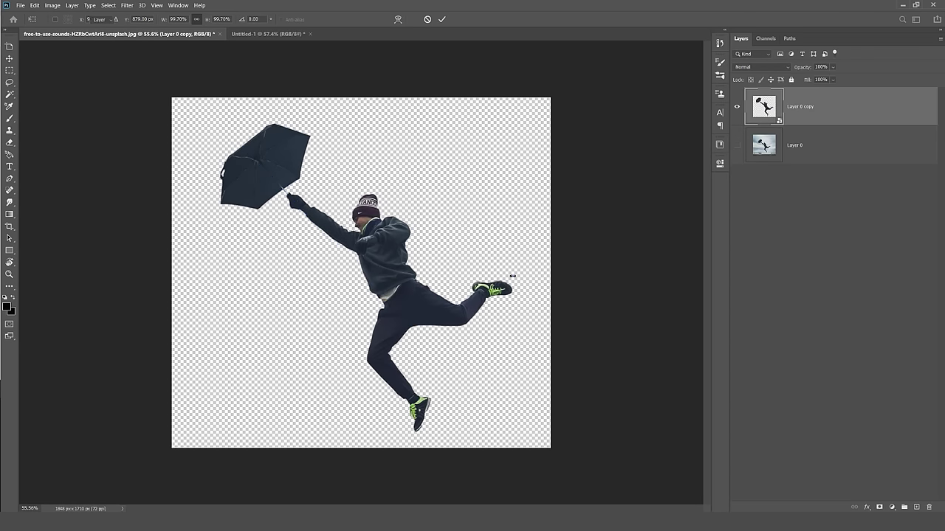
pyautogui.scroll(-2, 487, 263)
pyautogui.scroll(3, 459, 258)
pyautogui.scroll(-1, 469, 300)
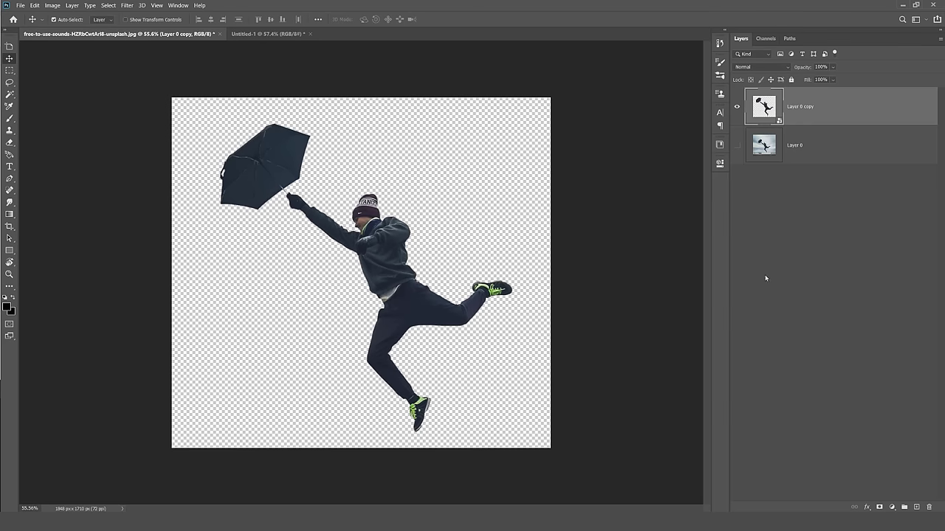
# Add a Solid Color fill layer in a bright orange above the cutout
pyautogui.click(826, 274)
pyautogui.click(890, 504)
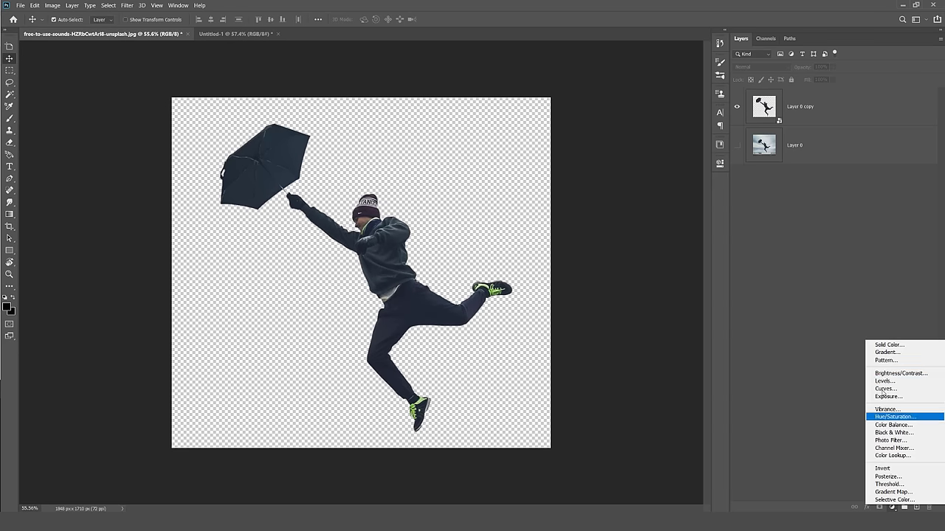
pyautogui.click(886, 346)
pyautogui.click(740, 178)
pyautogui.moveTo(753, 235); pyautogui.dragTo(753, 254)
pyautogui.click(731, 163)
pyautogui.moveTo(730, 164); pyautogui.dragTo(766, 153)
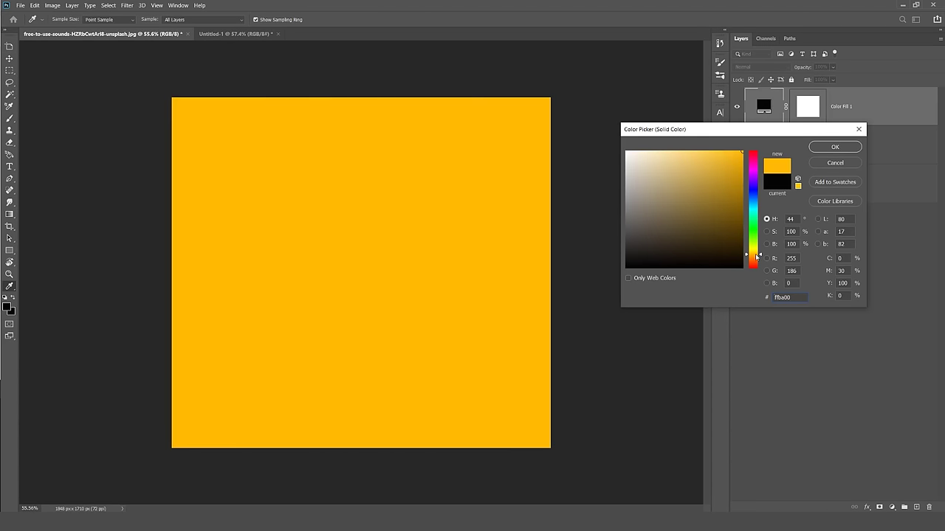
pyautogui.click(755, 256)
pyautogui.click(840, 147)
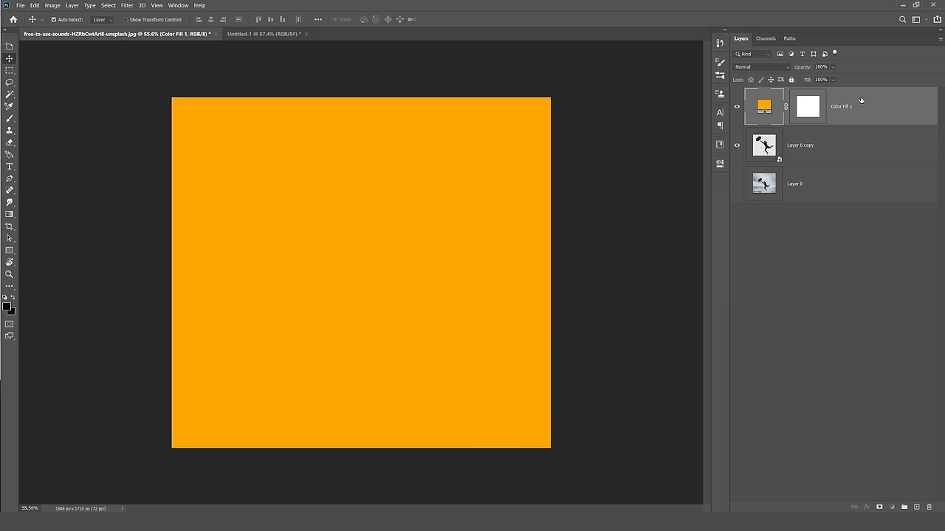
# Move the orange fill layer beneath Layer 0 copy and deselect all layers
pyautogui.moveTo(860, 101); pyautogui.dragTo(845, 156)
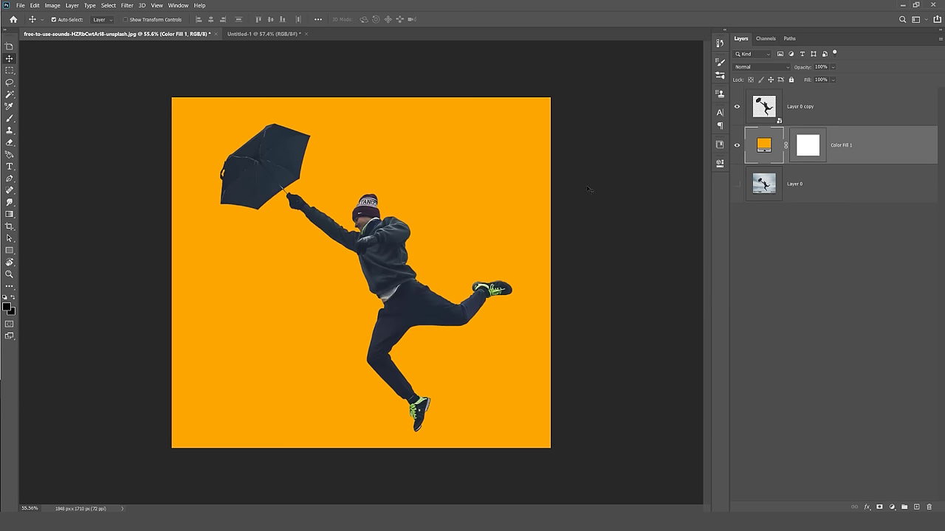
pyautogui.scroll(-2, 535, 197)
pyautogui.click(780, 236)
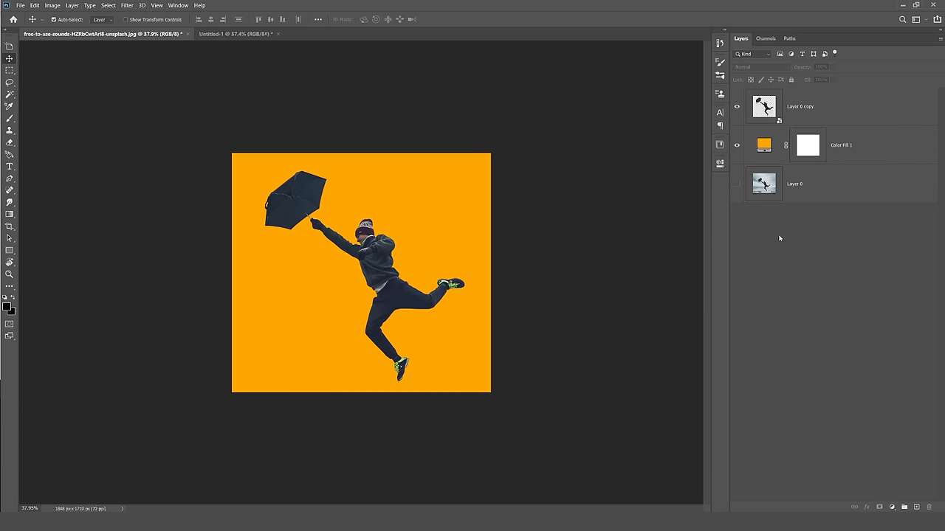
# Add a white text layer reading FLY on the orange background beside the man
pyautogui.press('t')
pyautogui.click(422, 242)
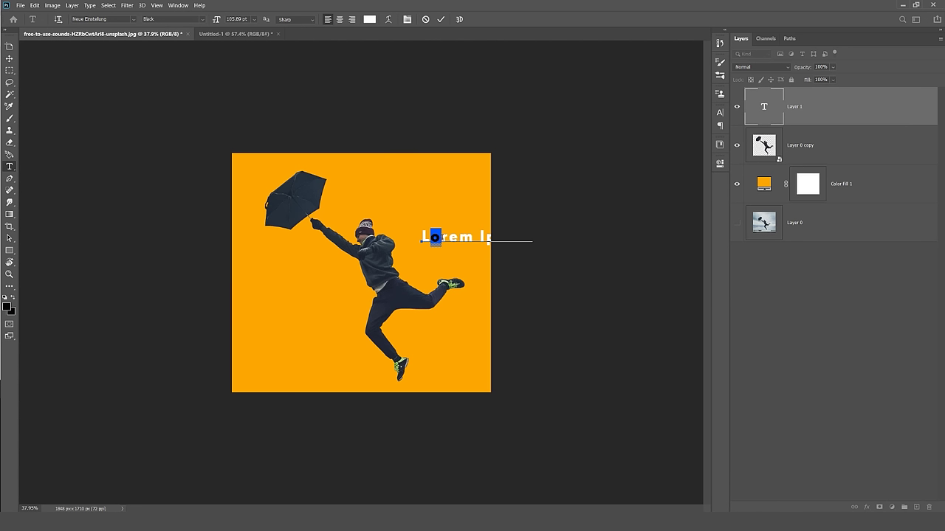
pyautogui.write('FLY')
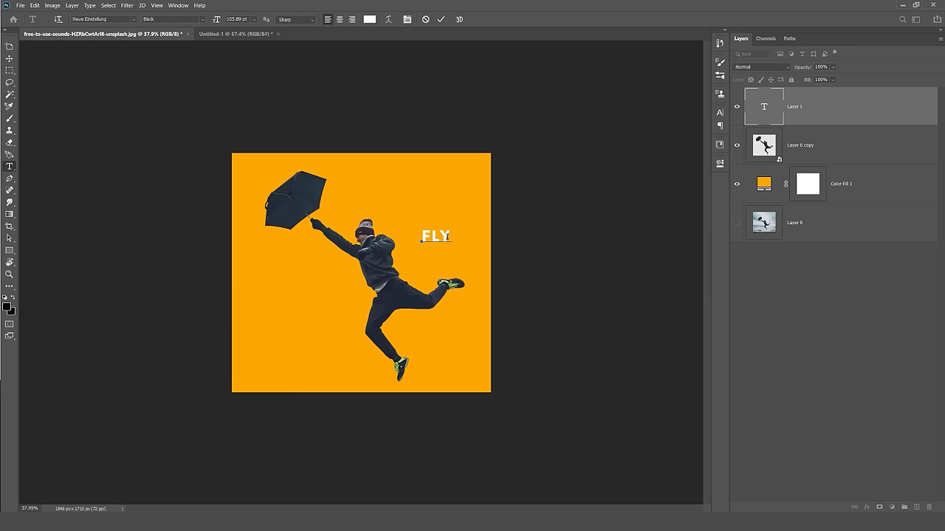
pyautogui.hotkey('ctrl', 'Return')
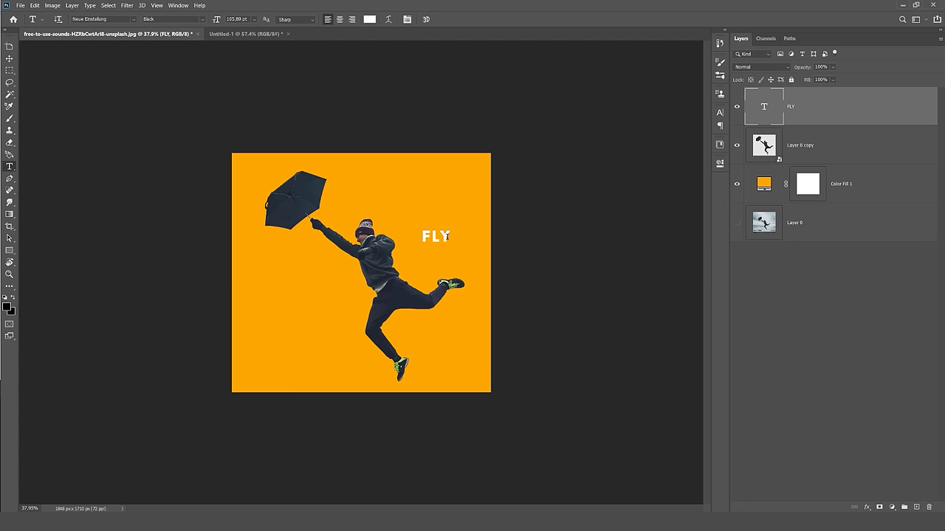
# Free-transform the FLY text, scaling it up to about 616% and centring it over the man's upper body
pyautogui.hotkey('ctrl', 't')
pyautogui.moveTo(451, 230); pyautogui.dragTo(604, 135)
pyautogui.moveTo(470, 185); pyautogui.dragTo(330, 268)
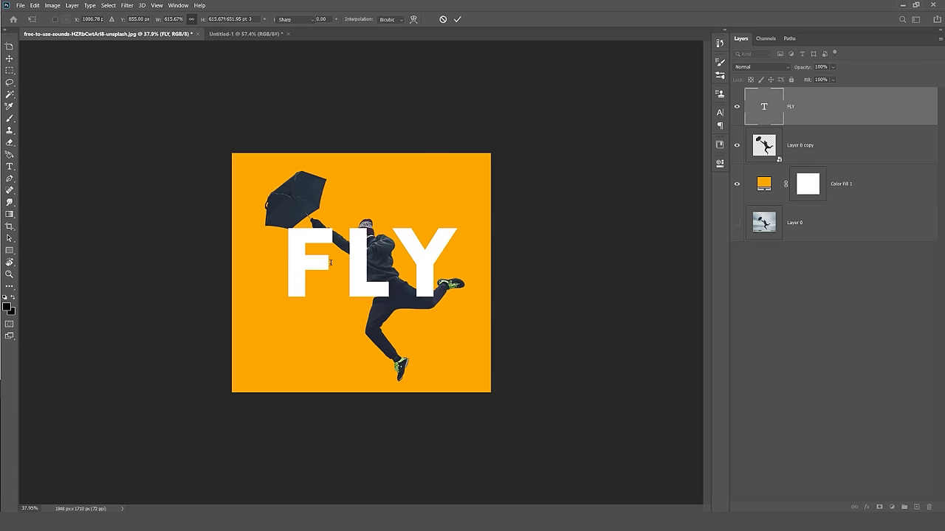
pyautogui.press('Return')
# Move the FLY text layer beneath Layer 0 copy so the man overlaps the letters
pyautogui.moveTo(835, 102); pyautogui.dragTo(819, 166)
pyautogui.scroll(3, 339, 264)
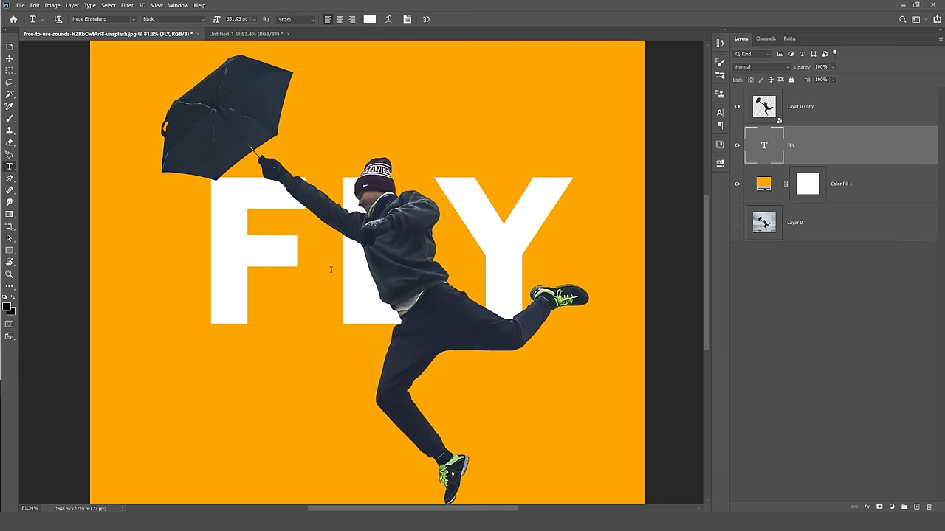
pyautogui.scroll(-4, 361, 273)
pyautogui.scroll(4, 386, 282)
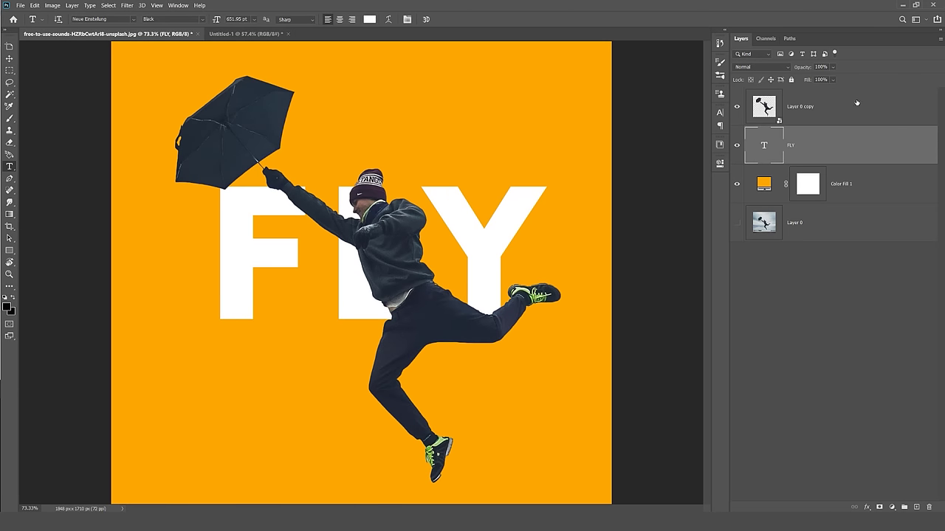
# Add a Color Overlay effect to Layer 0 copy and set its colour to the bright blue #2054fa
pyautogui.click(885, 103)
pyautogui.doubleClick(891, 107)
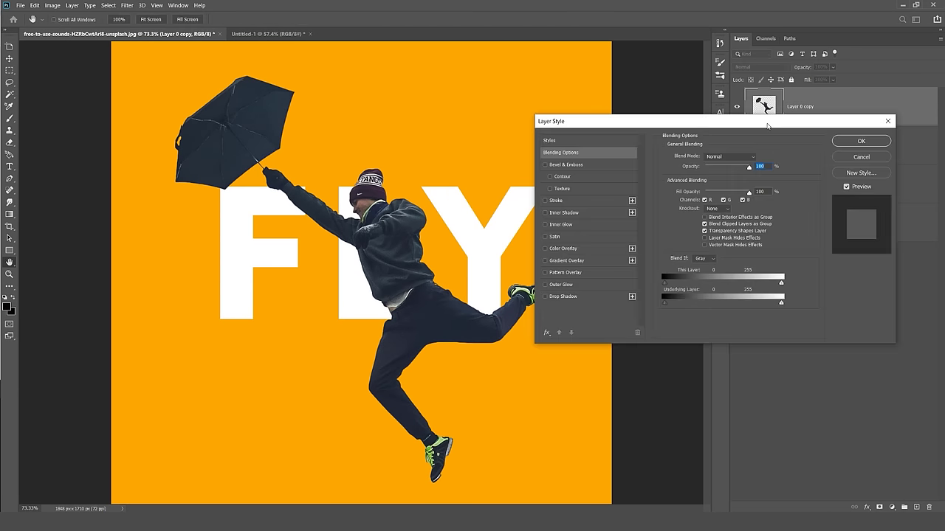
pyautogui.click(544, 262)
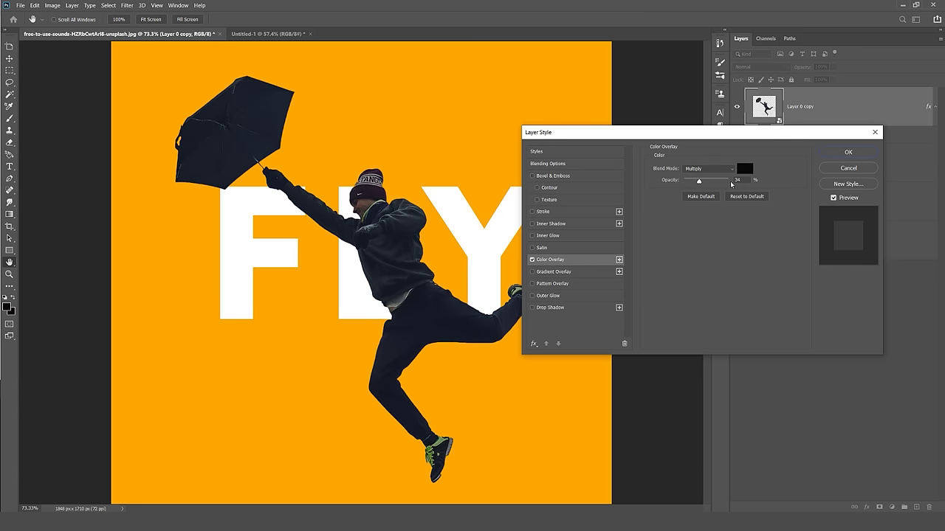
pyautogui.click(745, 169)
pyautogui.click(737, 222)
pyautogui.click(755, 202)
pyautogui.moveTo(758, 203); pyautogui.dragTo(758, 193)
pyautogui.click(727, 153)
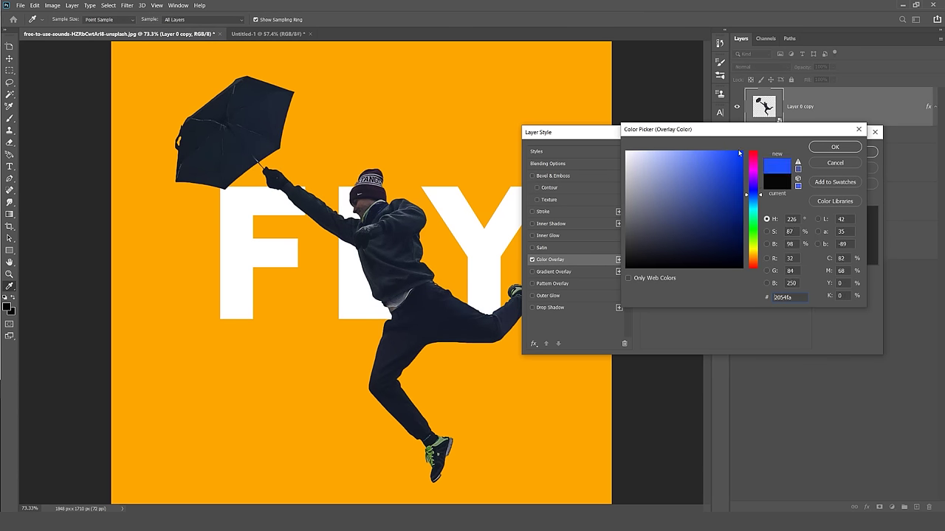
pyautogui.click(830, 148)
# Set the Color Overlay's opacity to 100% and its blend mode to Color Dodge, and apply the layer style
pyautogui.moveTo(706, 183); pyautogui.dragTo(732, 182)
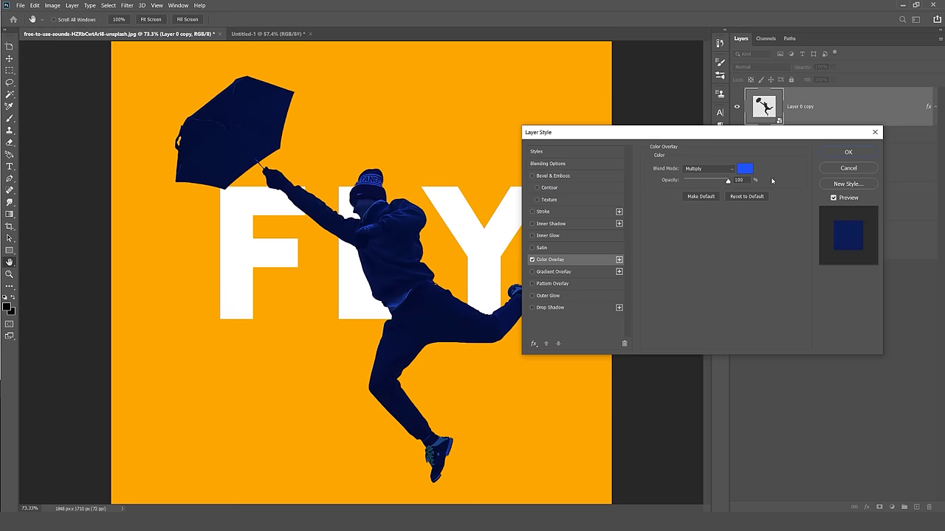
pyautogui.click(706, 170)
pyautogui.click(706, 170)
pyautogui.press('Down')
pyautogui.press('Down')
pyautogui.press('Down')
pyautogui.press('Down')
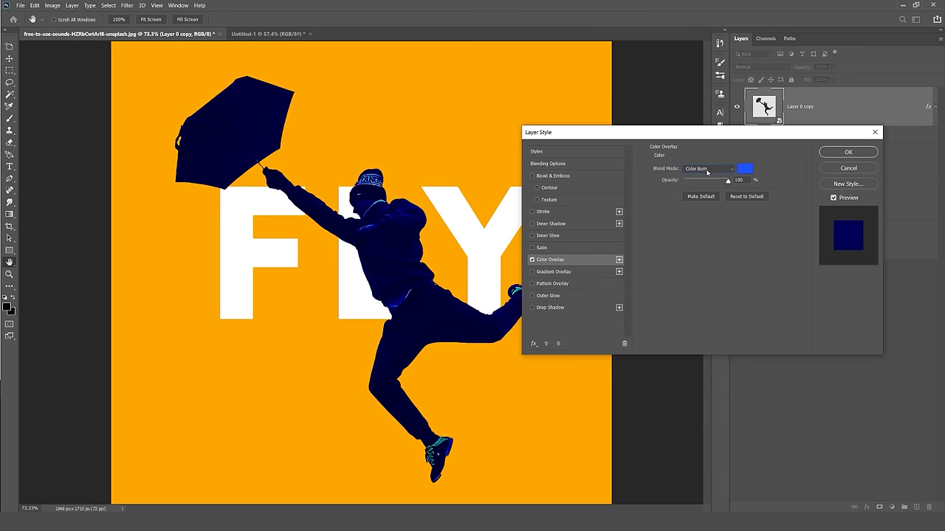
pyautogui.press('Down')
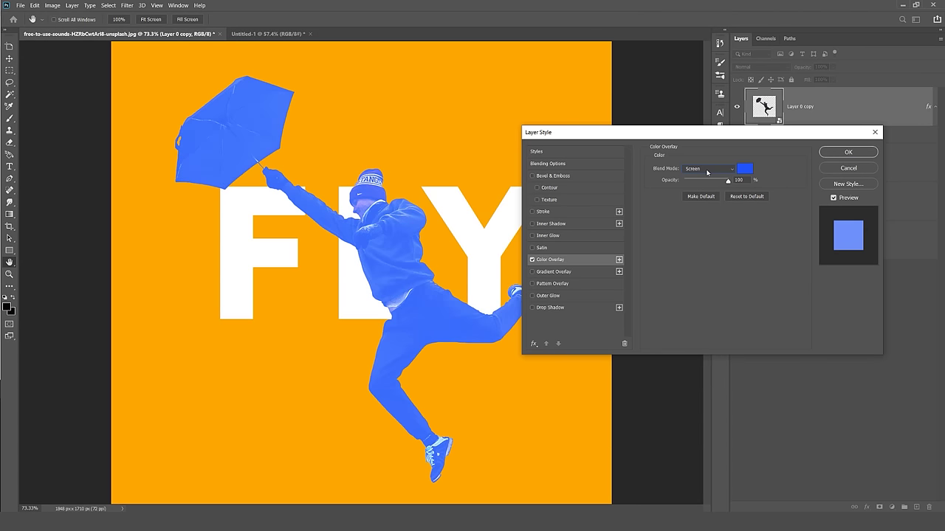
pyautogui.press('Up')
pyautogui.press('Down')
pyautogui.press('Down')
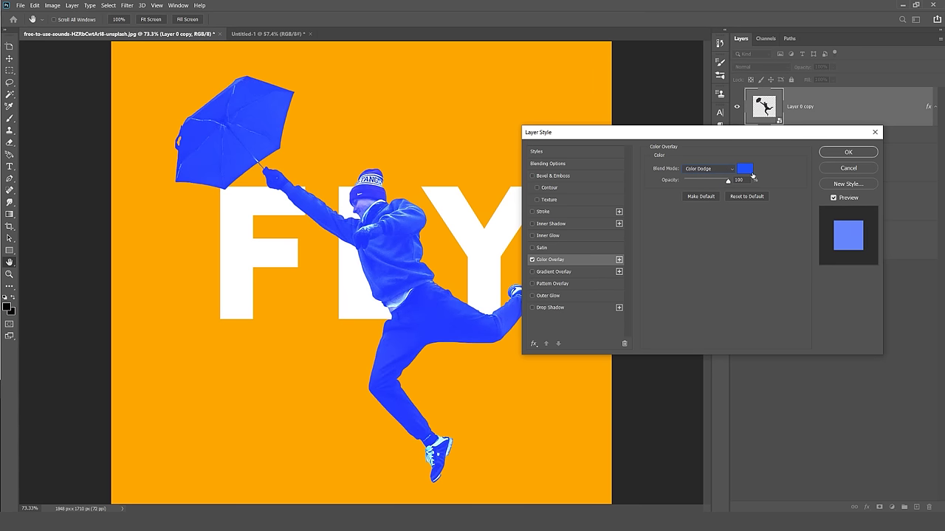
pyautogui.moveTo(728, 181)
pyautogui.mouseDown()
pyautogui.moveTo(688, 180)
pyautogui.moveTo(727, 180)
pyautogui.mouseUp()
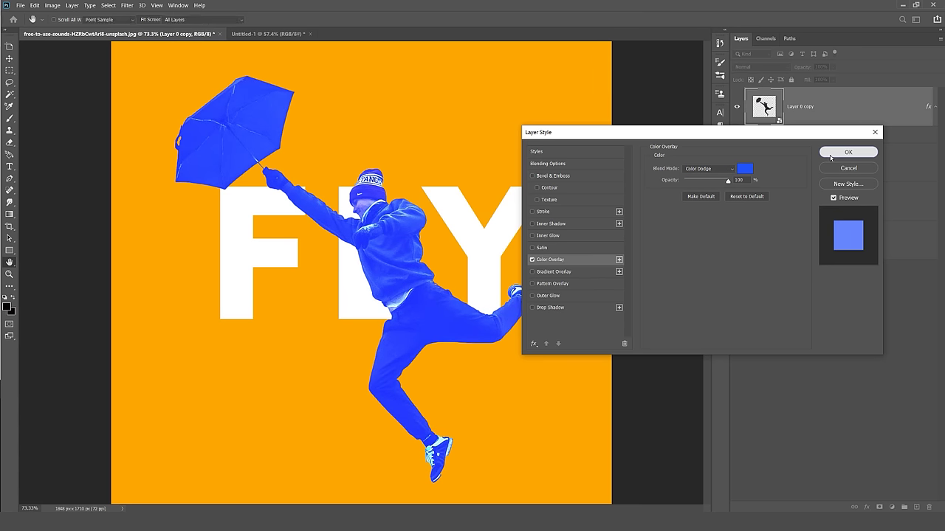
pyautogui.click(831, 157)
# Add a Drop Shadow in dark brown at 100% opacity to the blue cutout on Layer 0 copy
pyautogui.scroll(-7, 323, 308)
pyautogui.scroll(5, 310, 302)
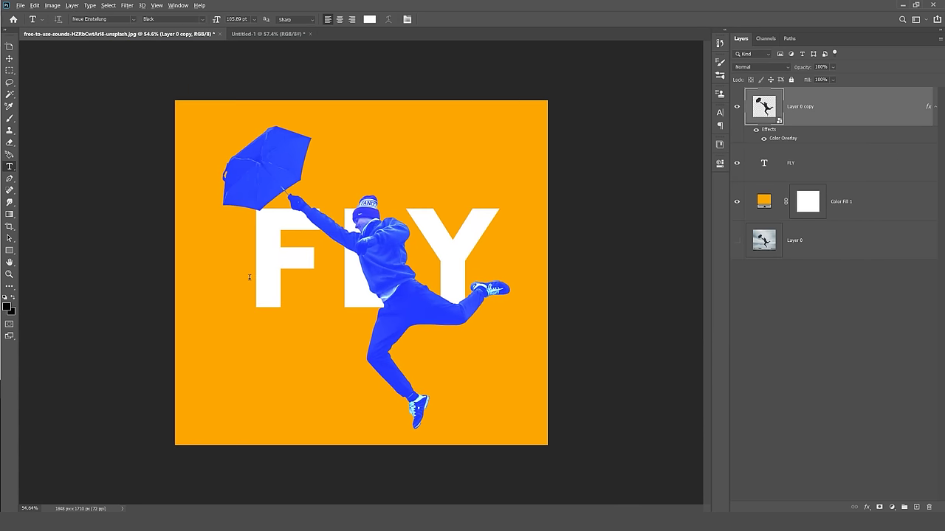
pyautogui.scroll(1, 250, 277)
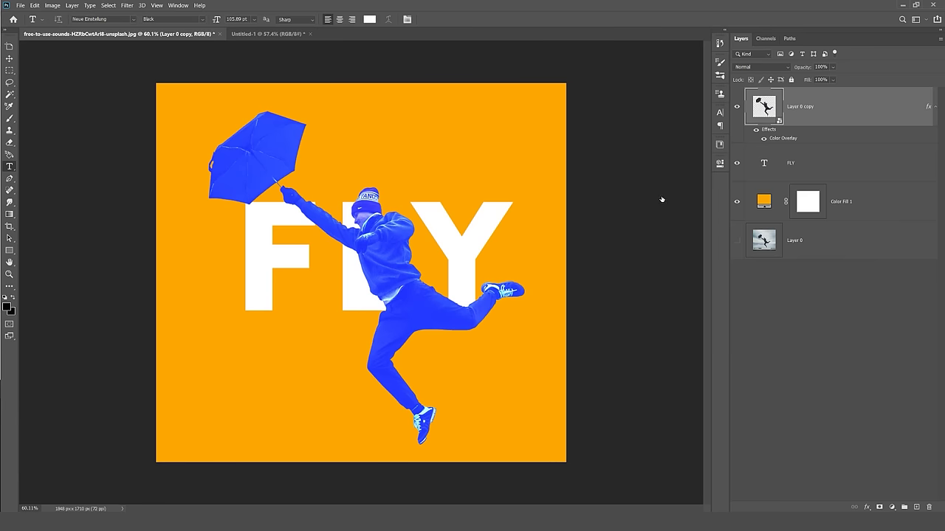
pyautogui.doubleClick(871, 111)
pyautogui.click(550, 307)
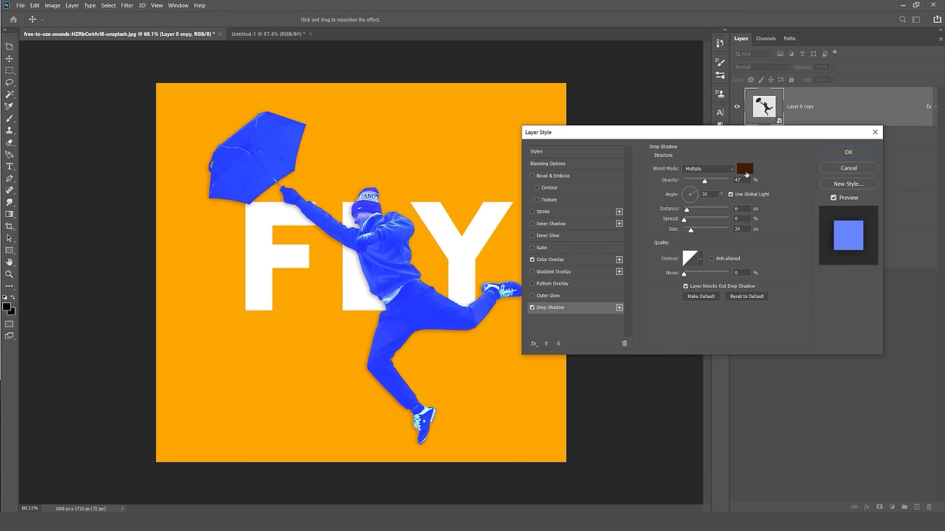
pyautogui.moveTo(705, 181); pyautogui.dragTo(731, 181)
pyautogui.click(744, 168)
pyautogui.click(834, 146)
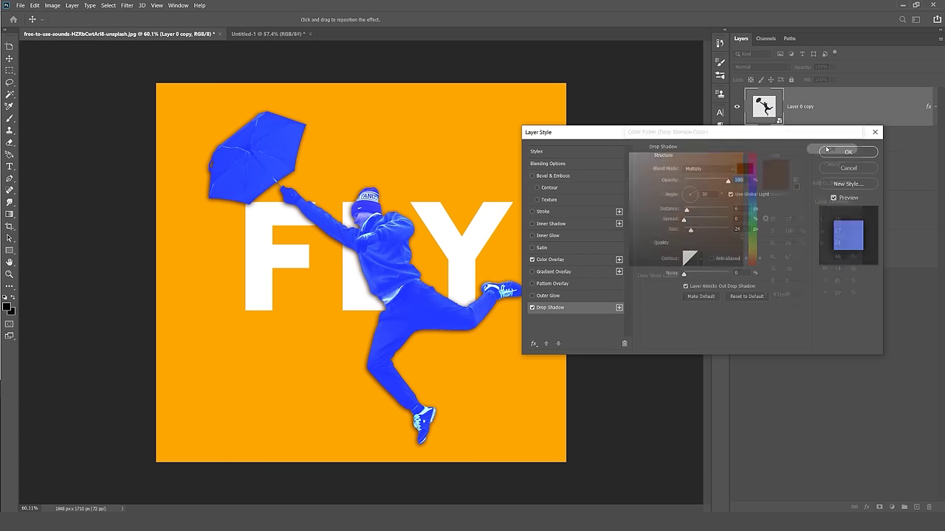
pyautogui.click(848, 152)
# Switch to the Move tool and deselect all layers to view the finished composition
pyautogui.scroll(-3, 407, 184)
pyautogui.press('v')
pyautogui.click(520, 152)
pyautogui.scroll(-4, 316, 203)
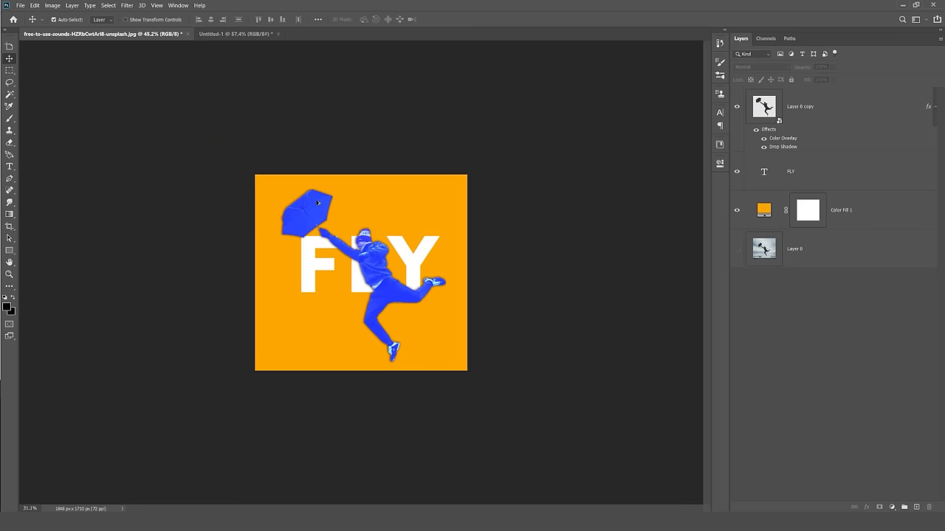
pyautogui.scroll(3, 299, 230)
pyautogui.scroll(1, 299, 230)
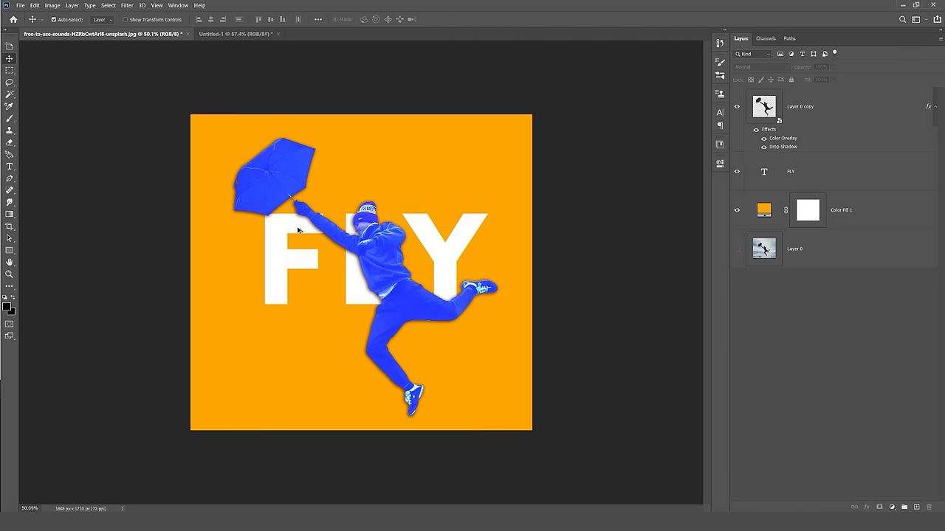